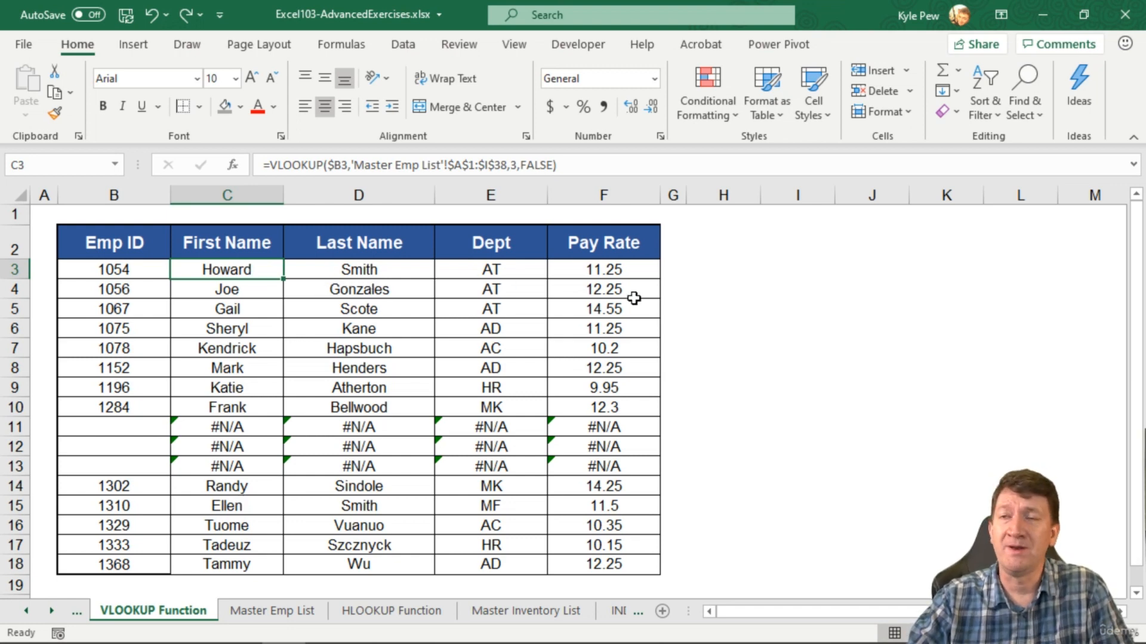
Clear the Last Name, Dept and Pay Rate formulas in D3:F18
{"action": "left_click_drag", "start_coordinate": [383, 269], "coordinate": [579, 561]}
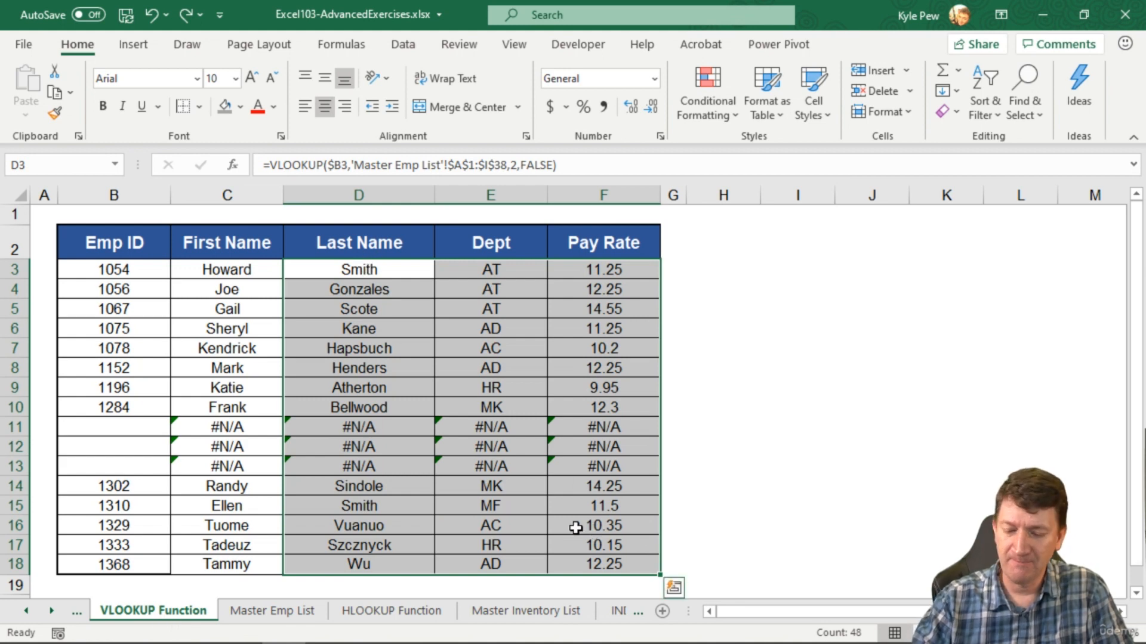
{"action": "key", "text": "Delete"}
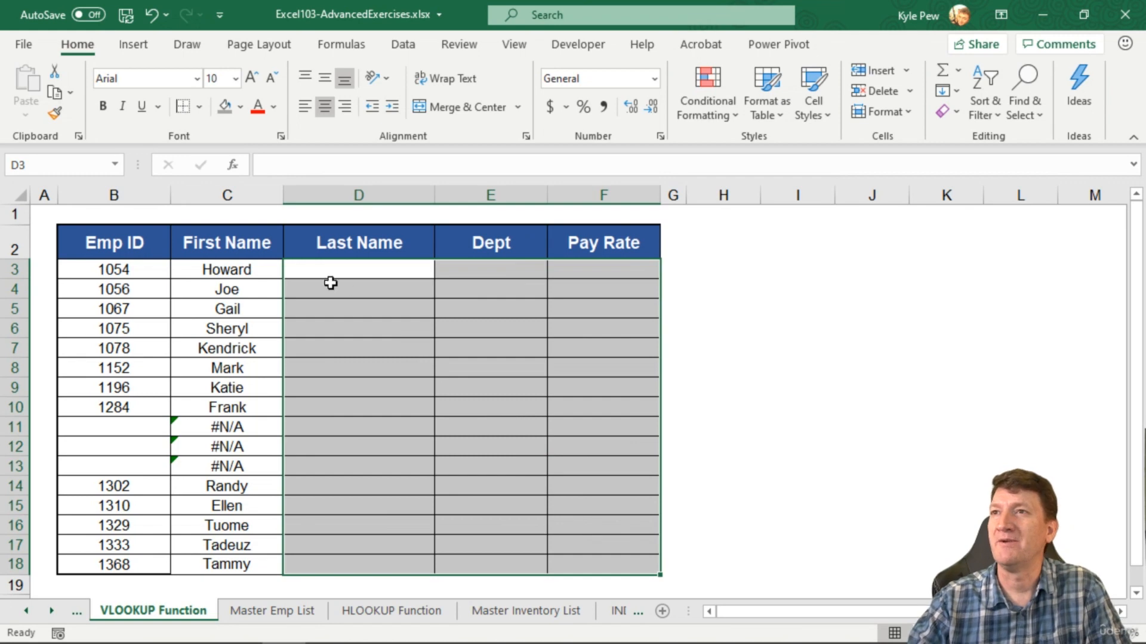
Copy the First Name VLOOKUP formula from C3 across to D3:F3
{"action": "left_click", "coordinate": [261, 265]}
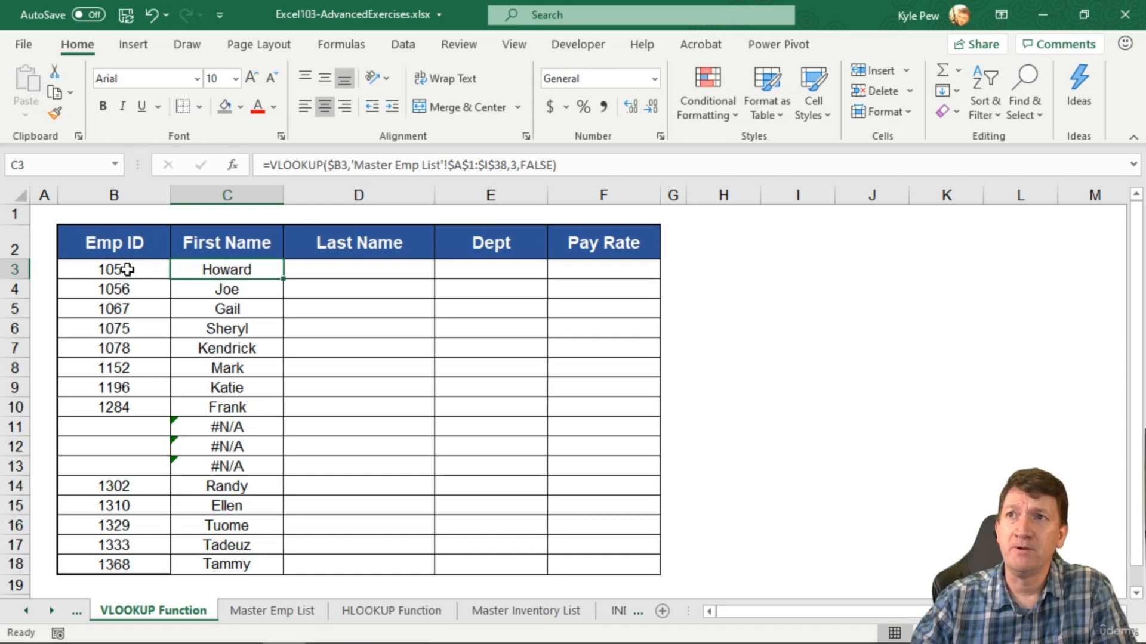
{"action": "left_click", "coordinate": [91, 268]}
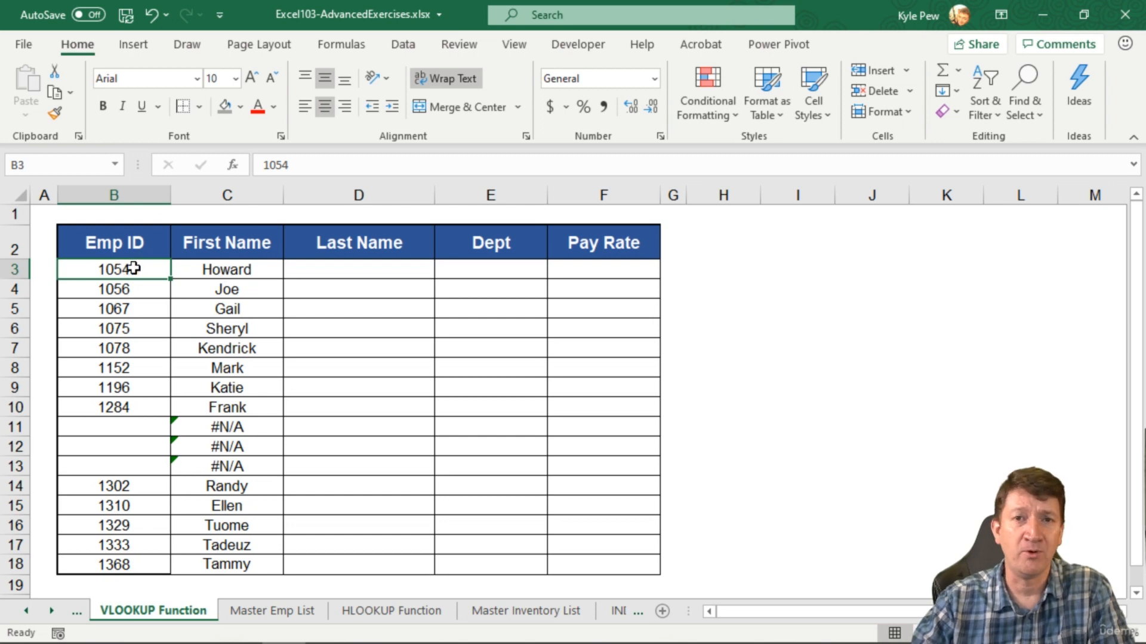
{"action": "left_click", "coordinate": [202, 267]}
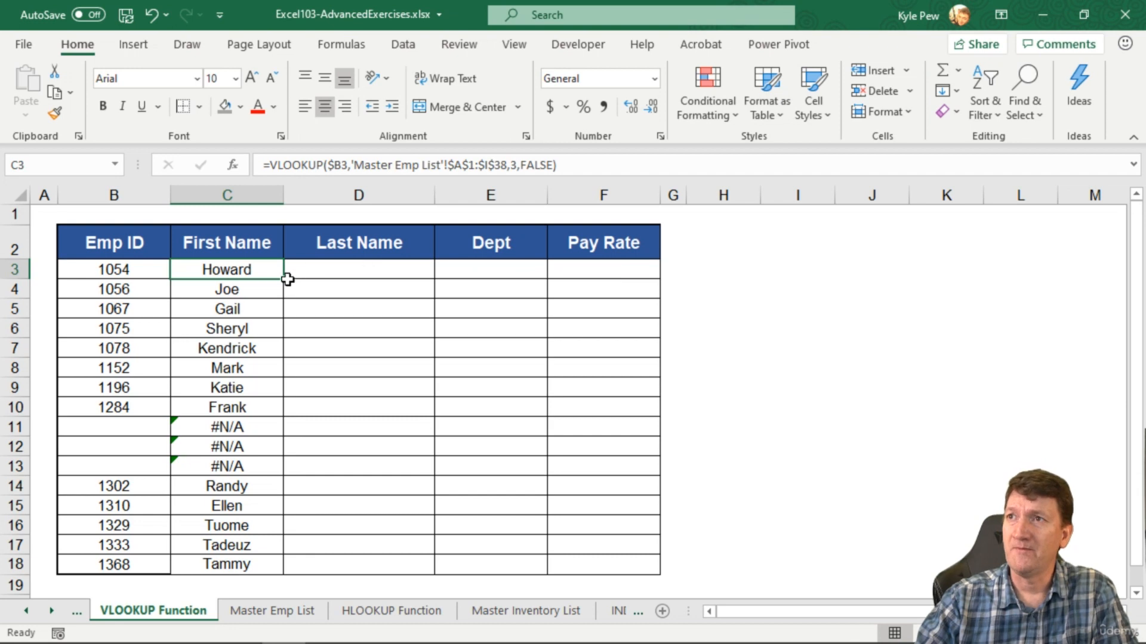
{"action": "left_click_drag", "start_coordinate": [291, 281], "coordinate": [417, 274]}
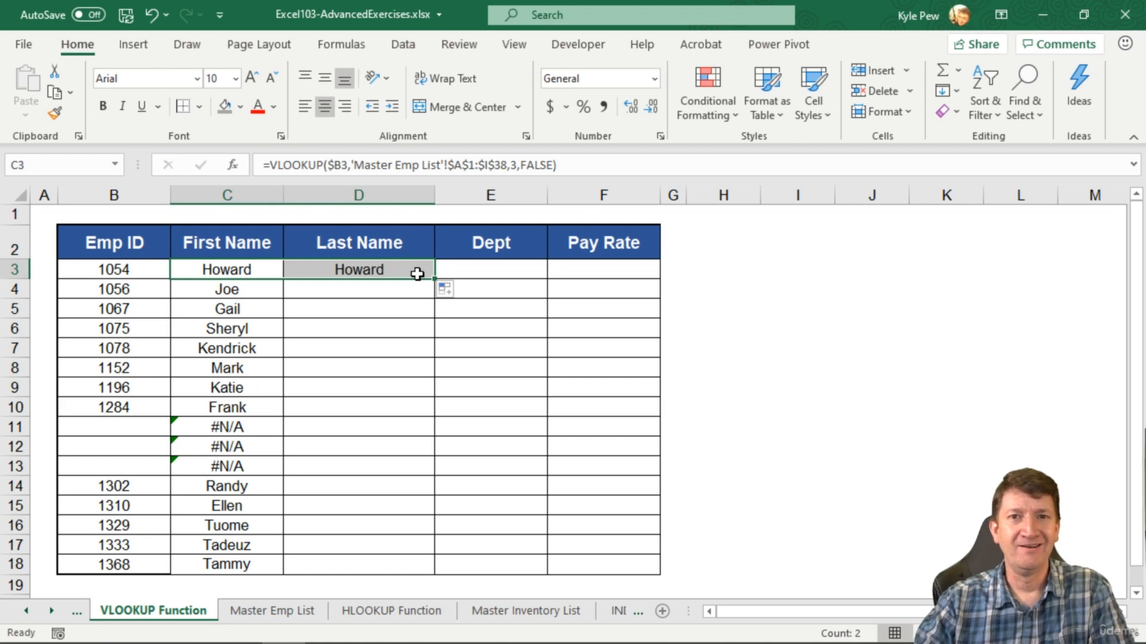
{"action": "left_click_drag", "start_coordinate": [434, 280], "coordinate": [617, 279]}
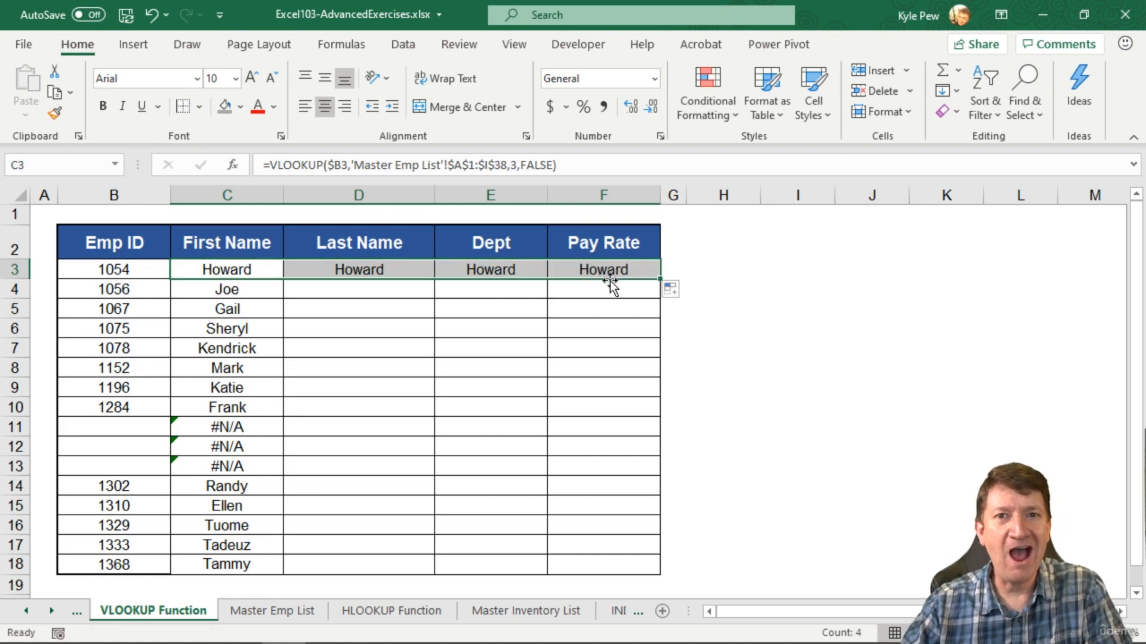
Clear D3:F3 and copy the C3 formula into the Last Name cell D3 only
{"action": "left_click_drag", "start_coordinate": [355, 266], "coordinate": [573, 273]}
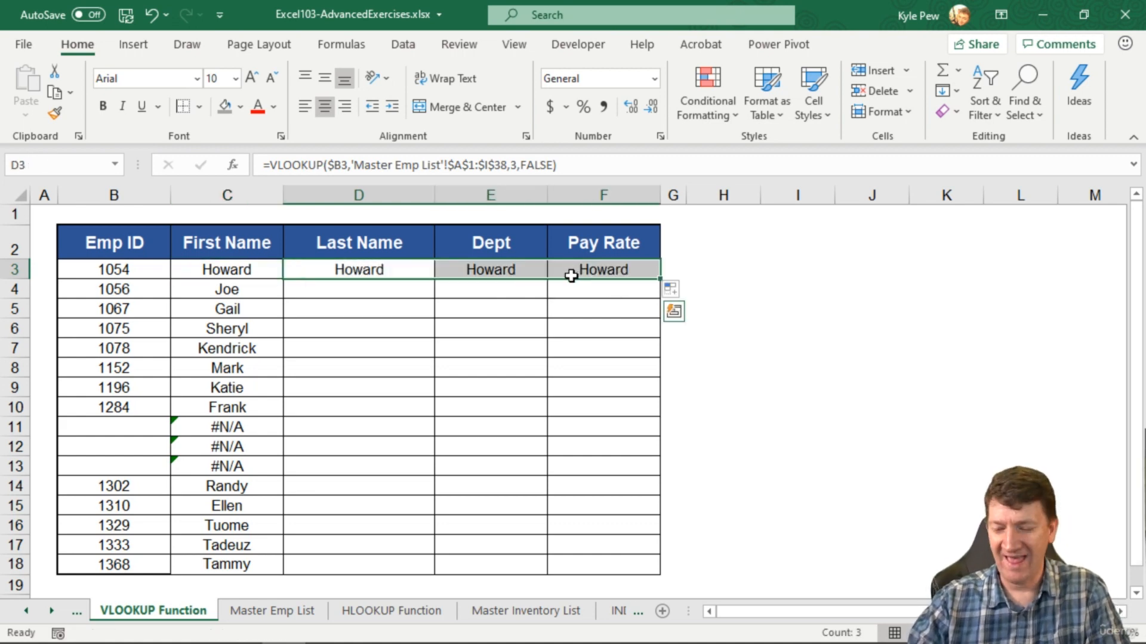
{"action": "key", "text": "Delete"}
{"action": "left_click", "coordinate": [264, 281]}
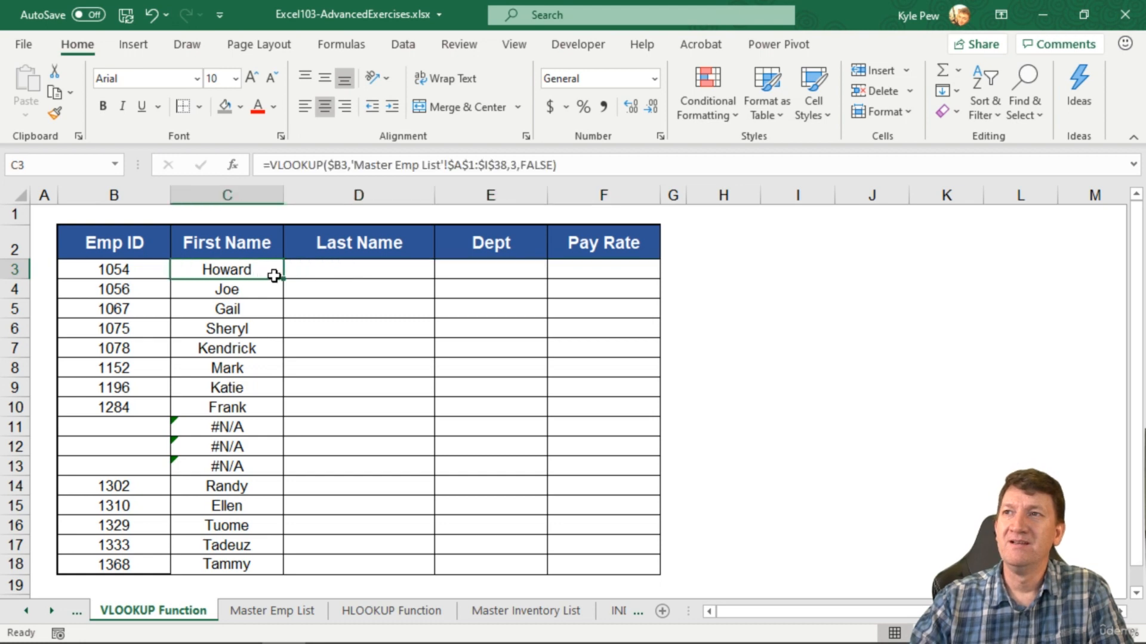
{"action": "left_click_drag", "start_coordinate": [284, 279], "coordinate": [422, 279]}
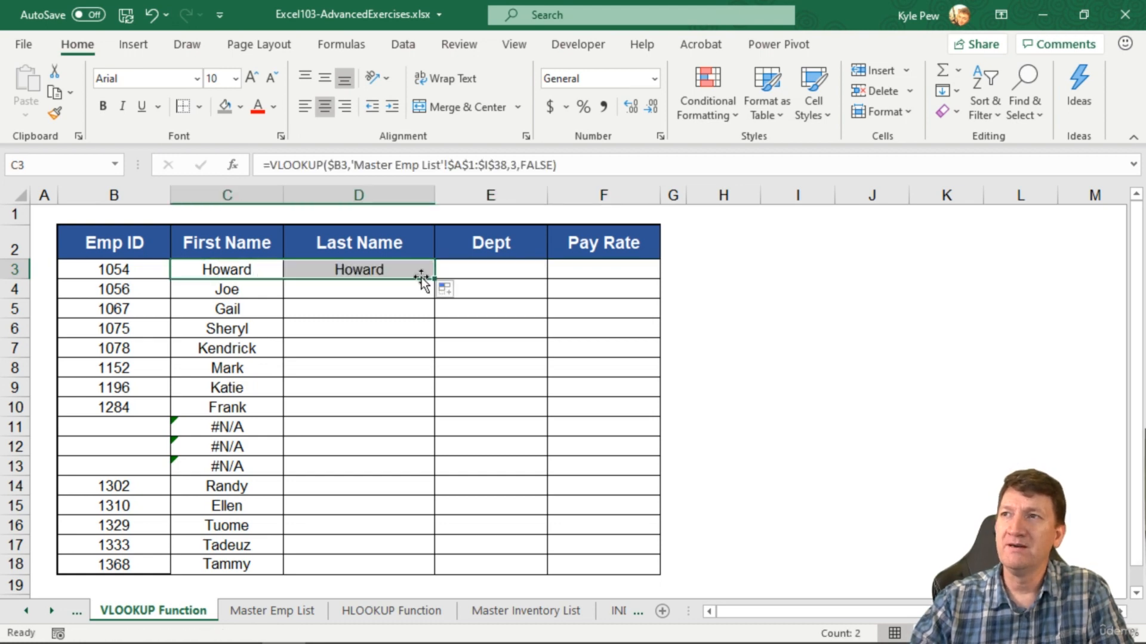
Check the Col_index_num argument of the VLOOKUP in C3 against the column order on the Master Emp List sheet
{"action": "left_click", "coordinate": [233, 166]}
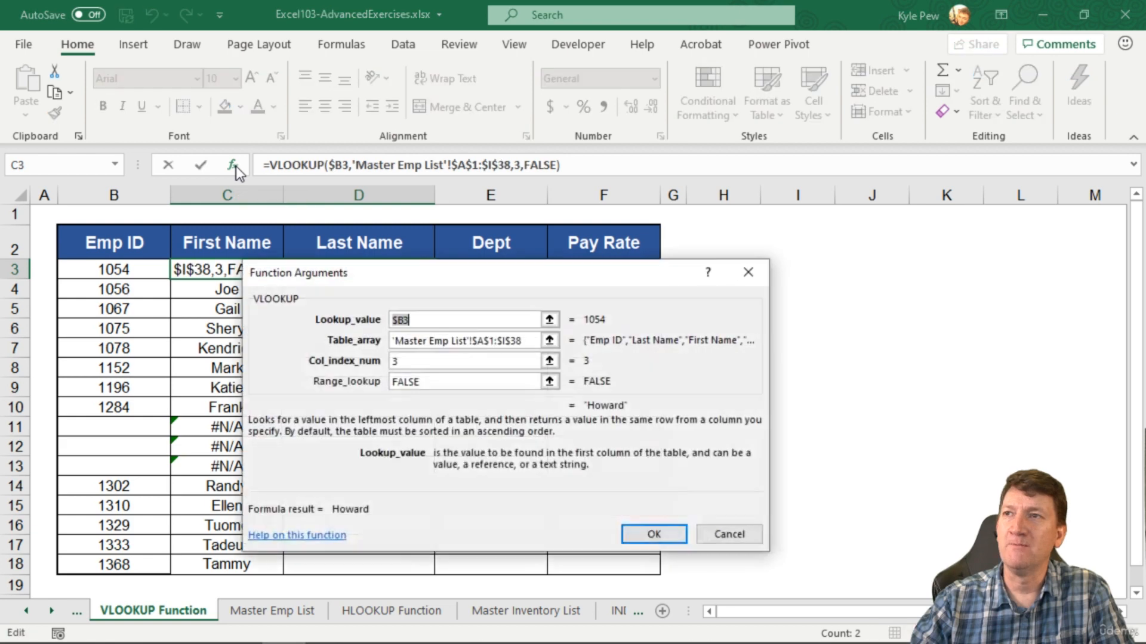
{"action": "left_click", "coordinate": [431, 363]}
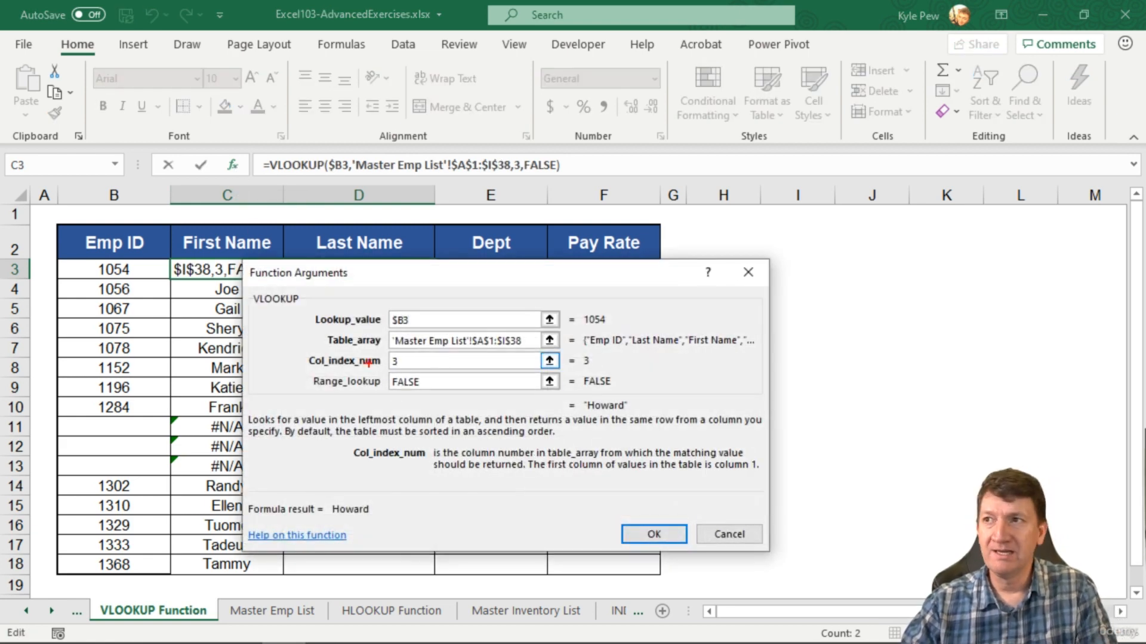
{"action": "mouse_move", "coordinate": [303, 351]}
{"action": "left_mouse_down"}
{"action": "mouse_move", "coordinate": [421, 373]}
{"action": "mouse_move", "coordinate": [564, 361]}
{"action": "left_mouse_up"}
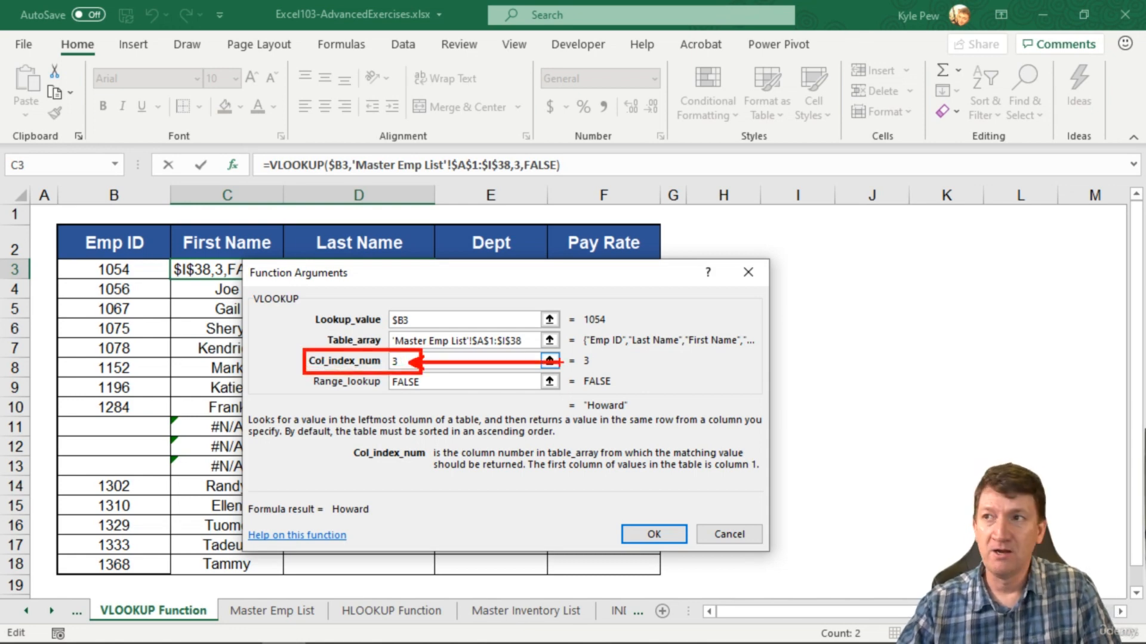
{"action": "left_click", "coordinate": [722, 536]}
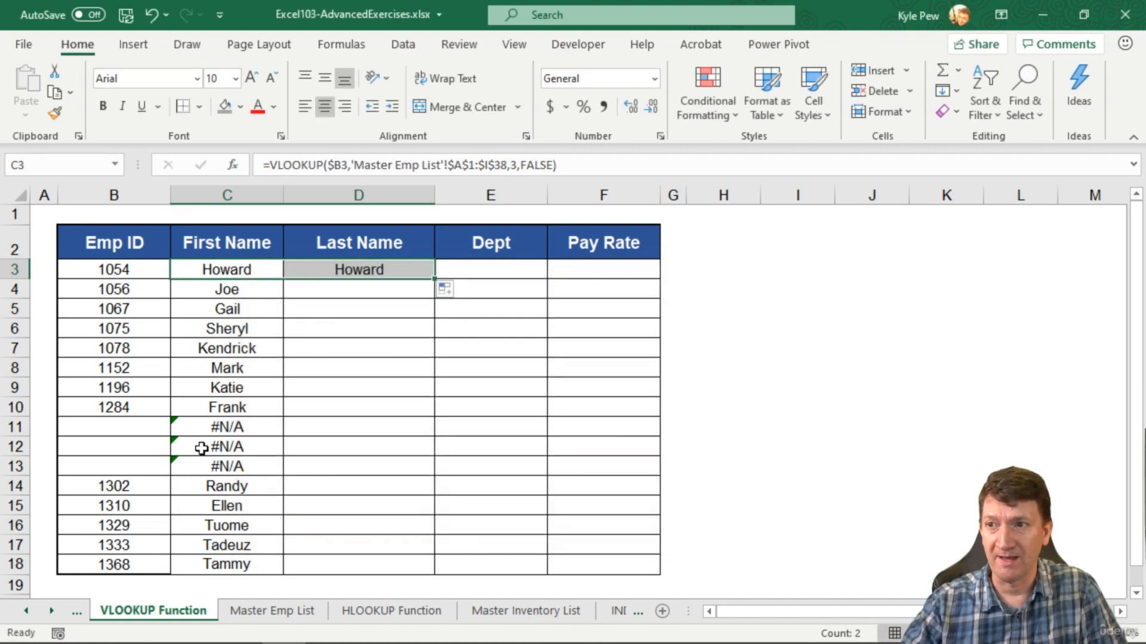
{"action": "left_click", "coordinate": [272, 611]}
{"action": "scroll", "coordinate": [104, 286], "scroll_direction": "up", "scroll_amount": 5}
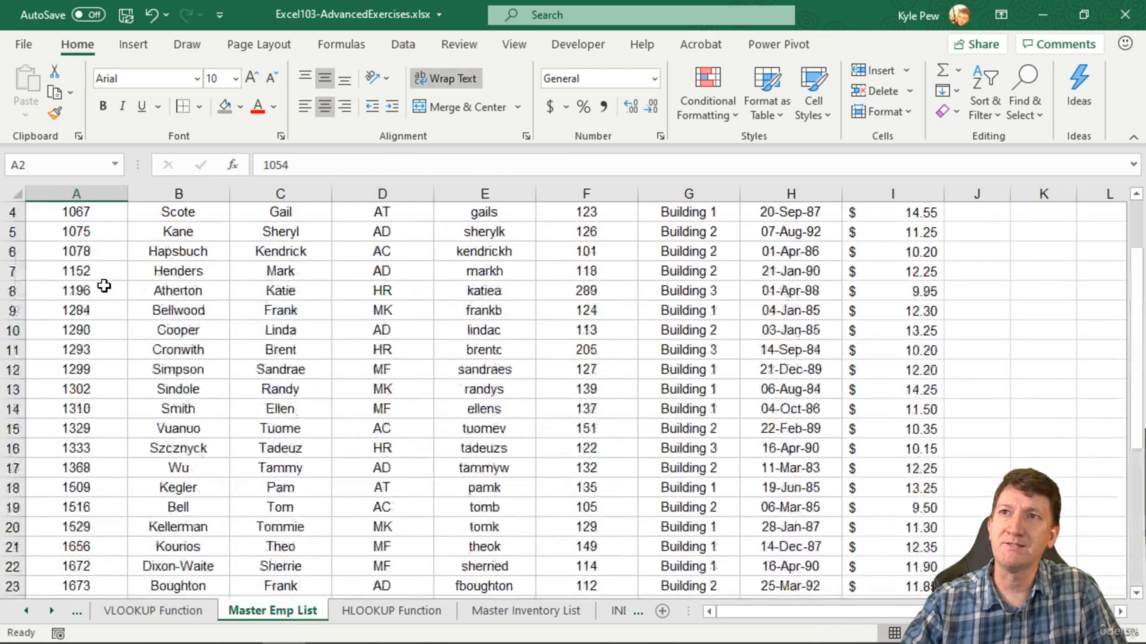
{"action": "scroll", "coordinate": [104, 286], "scroll_direction": "up", "scroll_amount": 1}
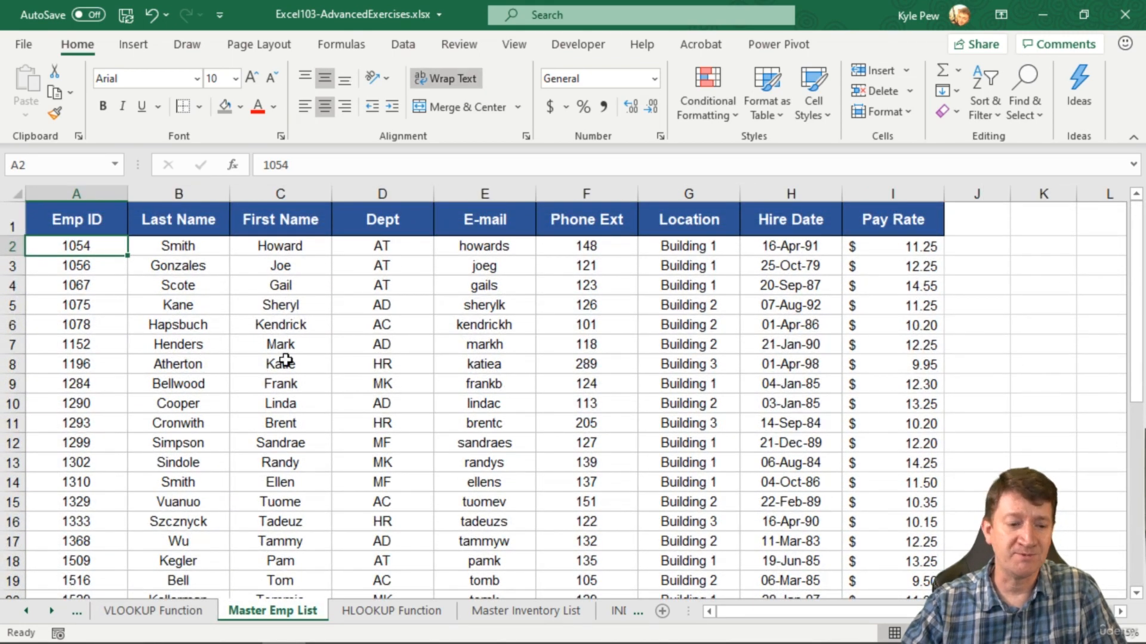
{"action": "left_click", "coordinate": [153, 610]}
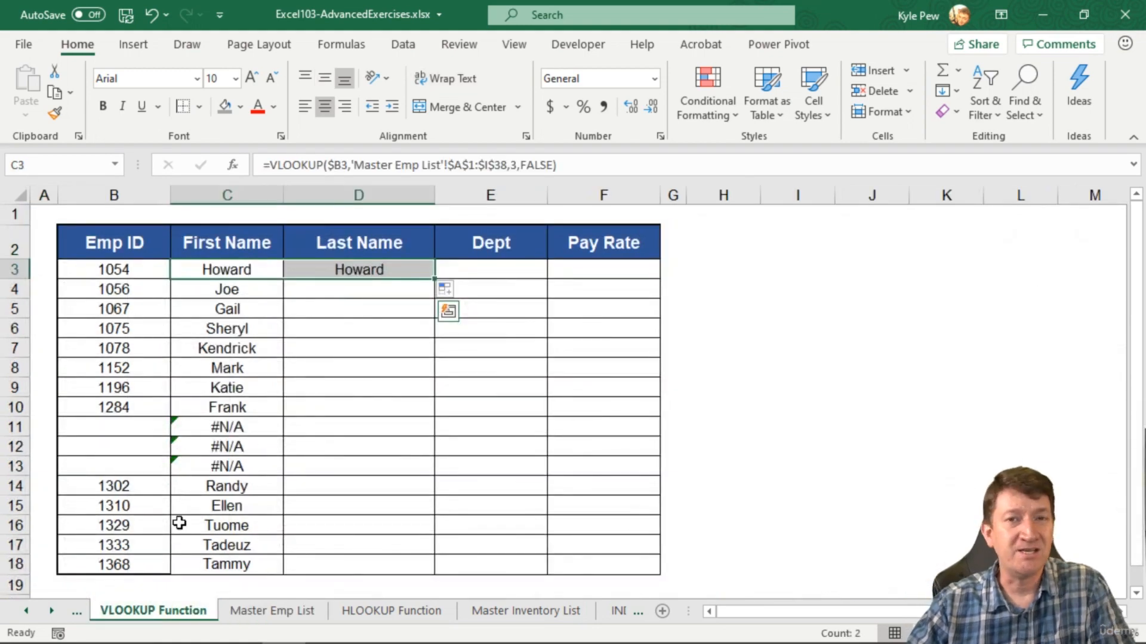
Set the column index of the Last Name VLOOKUP in D3 to 2
{"action": "left_click", "coordinate": [339, 270]}
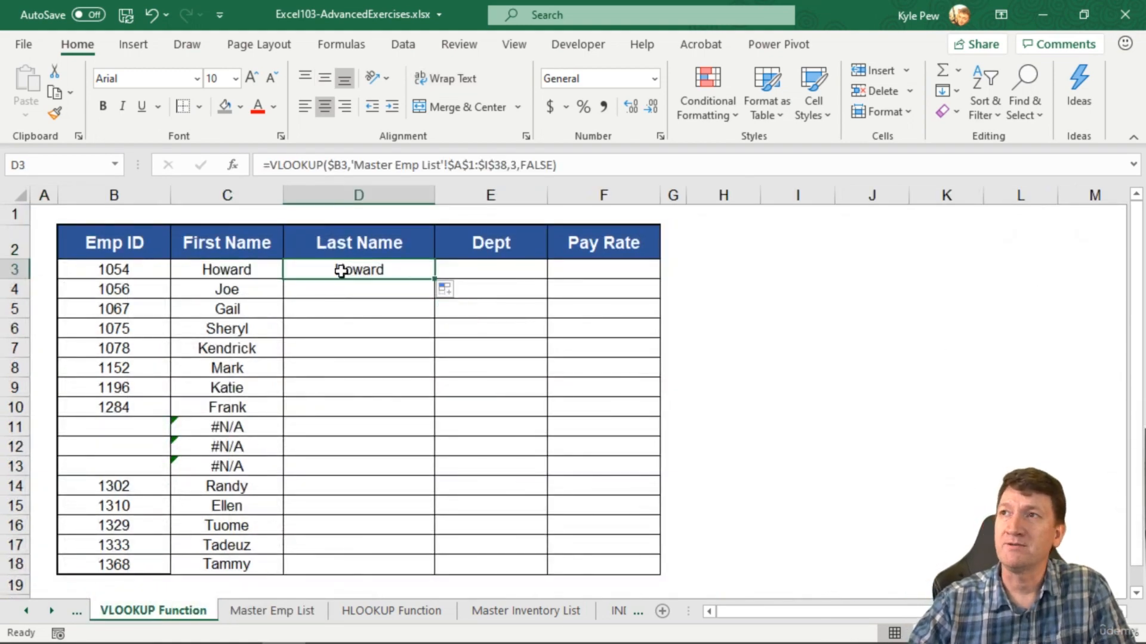
{"action": "double_click", "coordinate": [512, 165]}
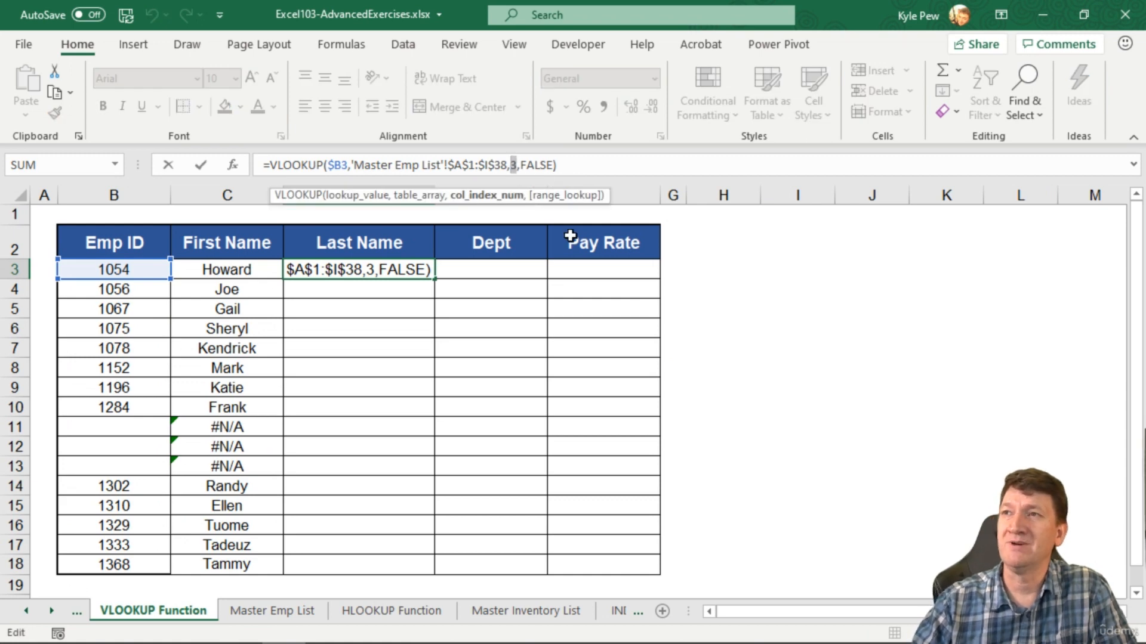
{"action": "type", "text": "2"}
{"action": "key", "text": "Return"}
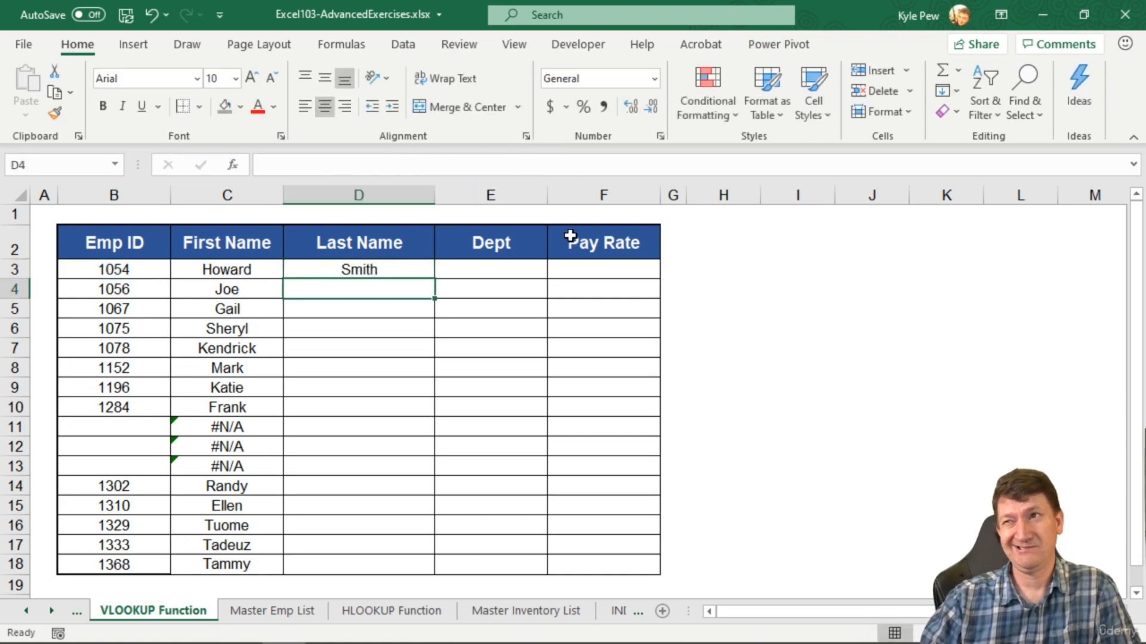
Copy the D3 formula across to E3:F3 and set the column index of the Dept VLOOKUP in E3 to 4
{"action": "left_click", "coordinate": [233, 614]}
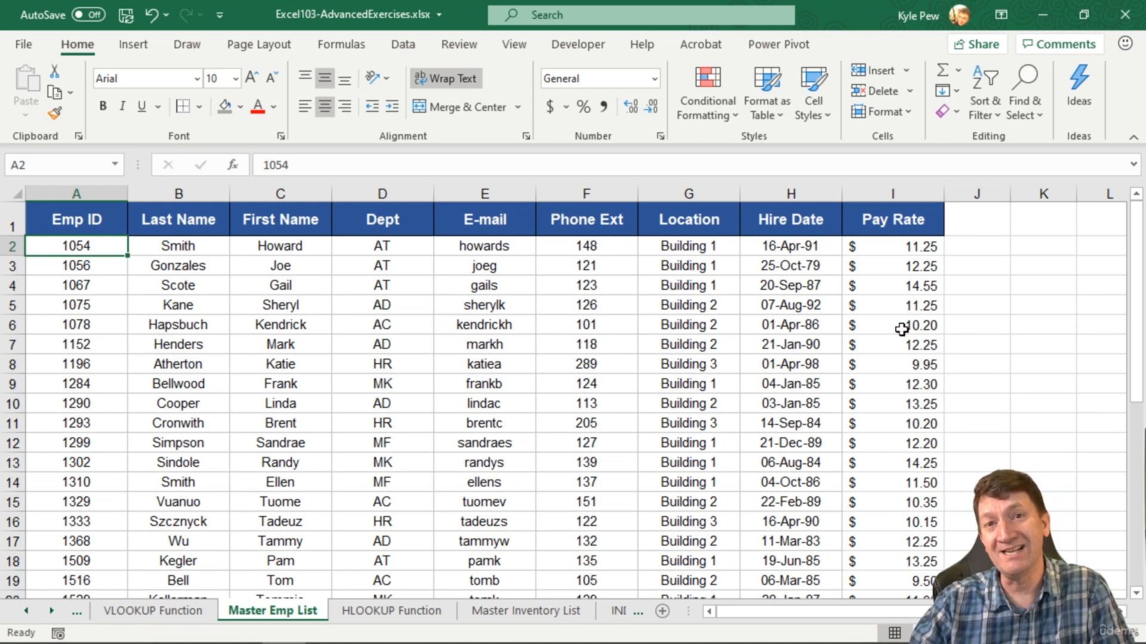
{"action": "left_click", "coordinate": [187, 604]}
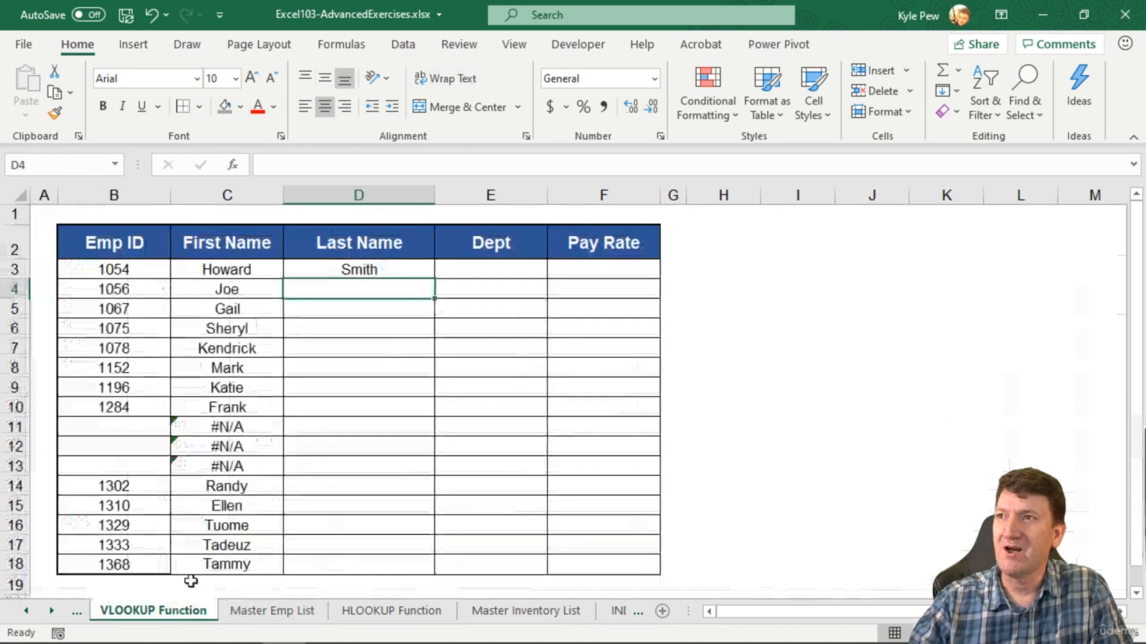
{"action": "left_click", "coordinate": [383, 273]}
{"action": "left_click_drag", "start_coordinate": [432, 278], "coordinate": [644, 283]}
{"action": "double_click", "coordinate": [522, 278]}
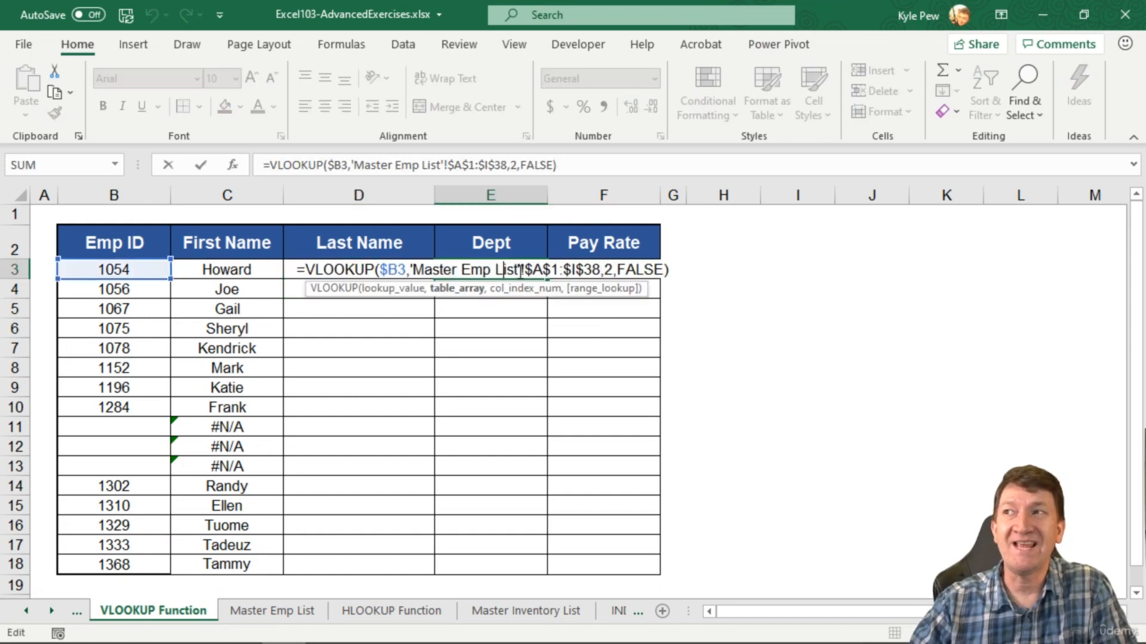
{"action": "double_click", "coordinate": [610, 271]}
{"action": "type", "text": "4"}
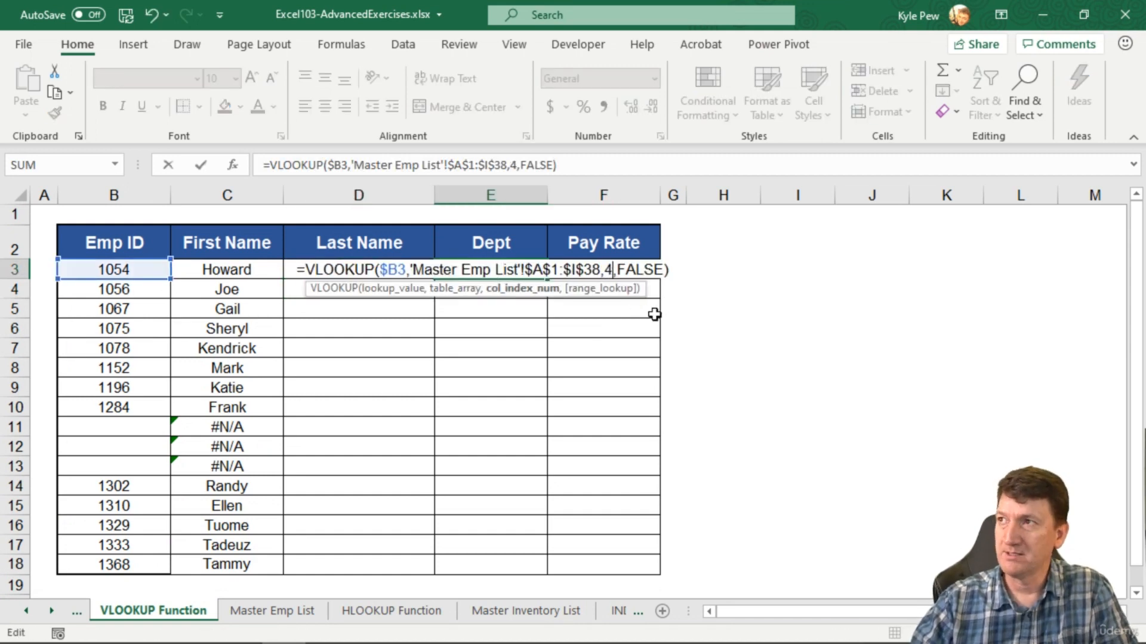
{"action": "key", "text": "Return"}
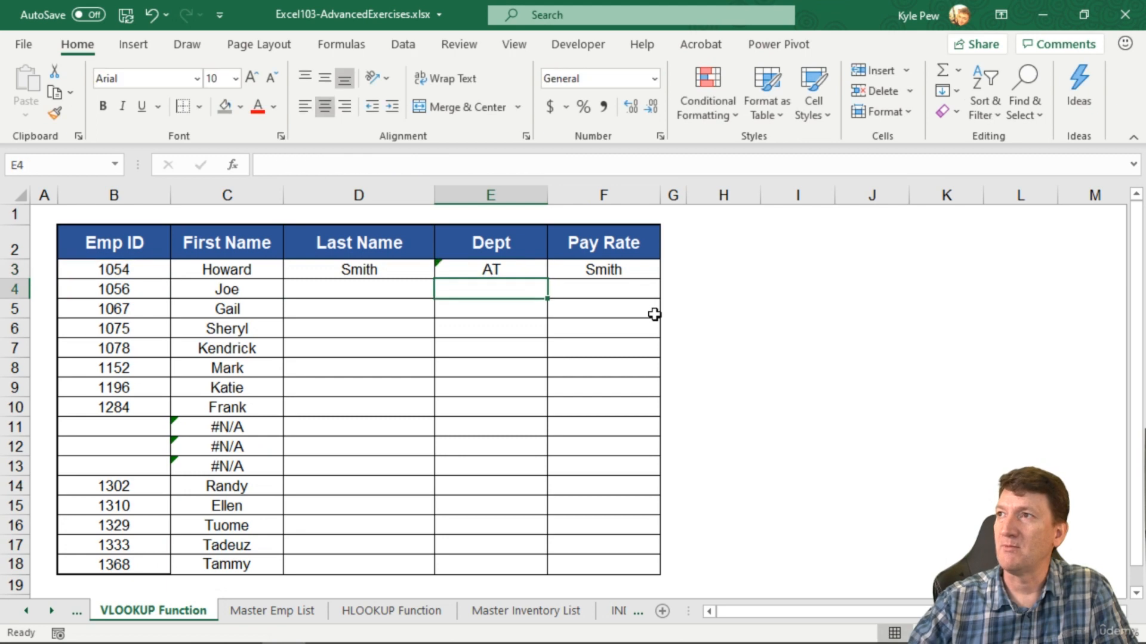
Change the column index of the VLOOKUP in F3 to point to the Pay Rate column of the Master Emp List
{"action": "double_click", "coordinate": [609, 275]}
{"action": "double_click", "coordinate": [685, 269]}
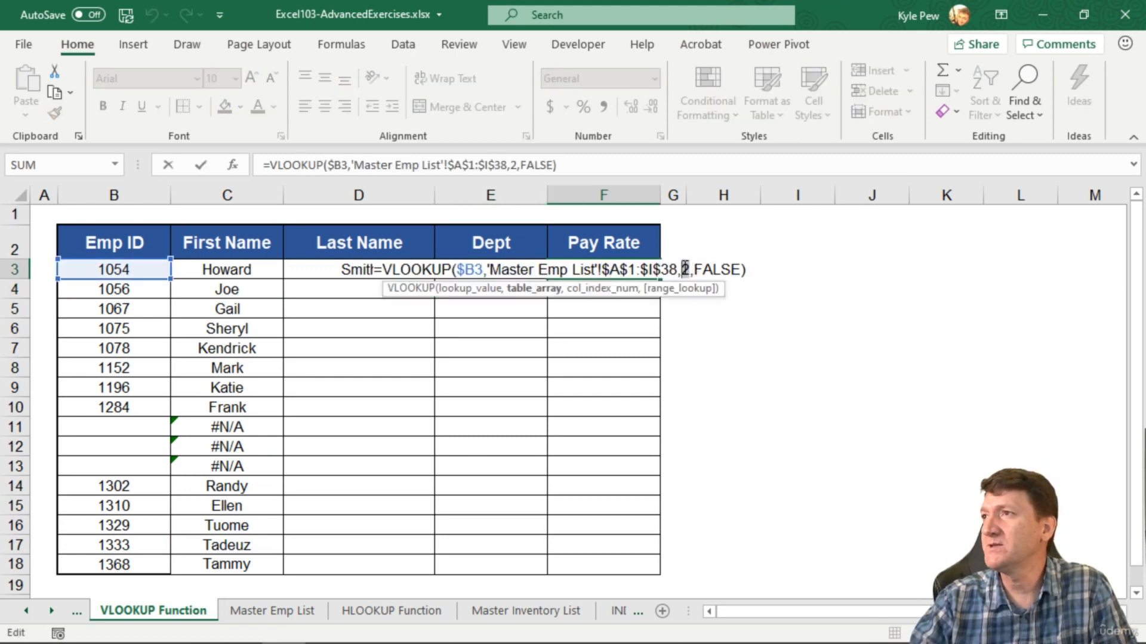
{"action": "type", "text": "8"}
{"action": "key", "text": "Return"}
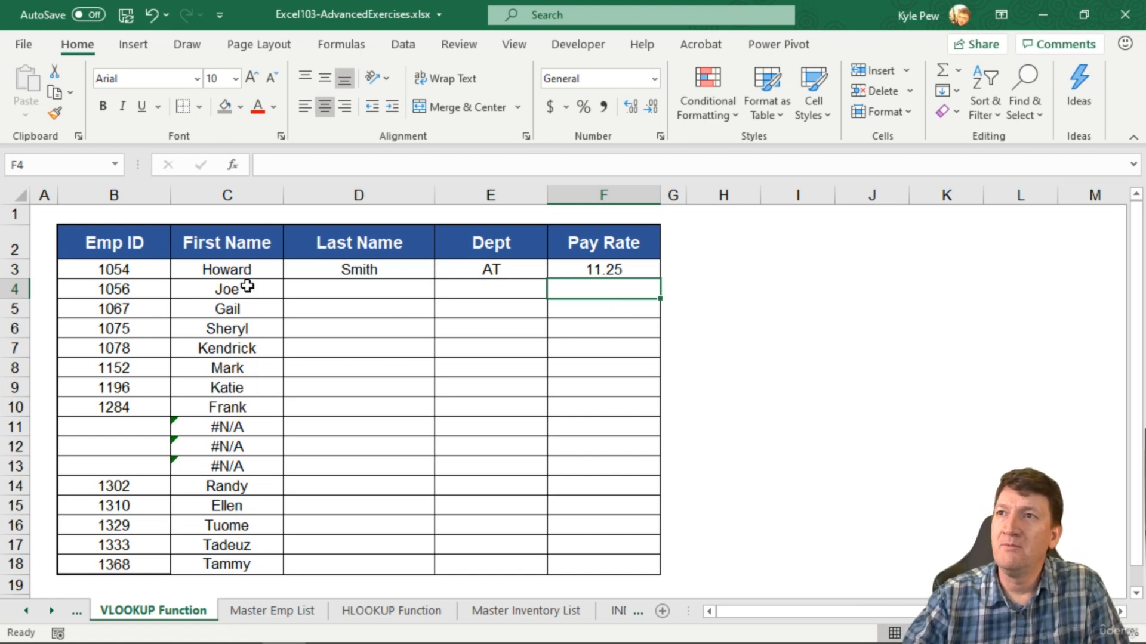
Clear all remaining VLOOKUP formulas from C3:F18, including the original First Name formula in C3
{"action": "left_click_drag", "start_coordinate": [245, 288], "coordinate": [244, 564]}
{"action": "key", "text": "Delete"}
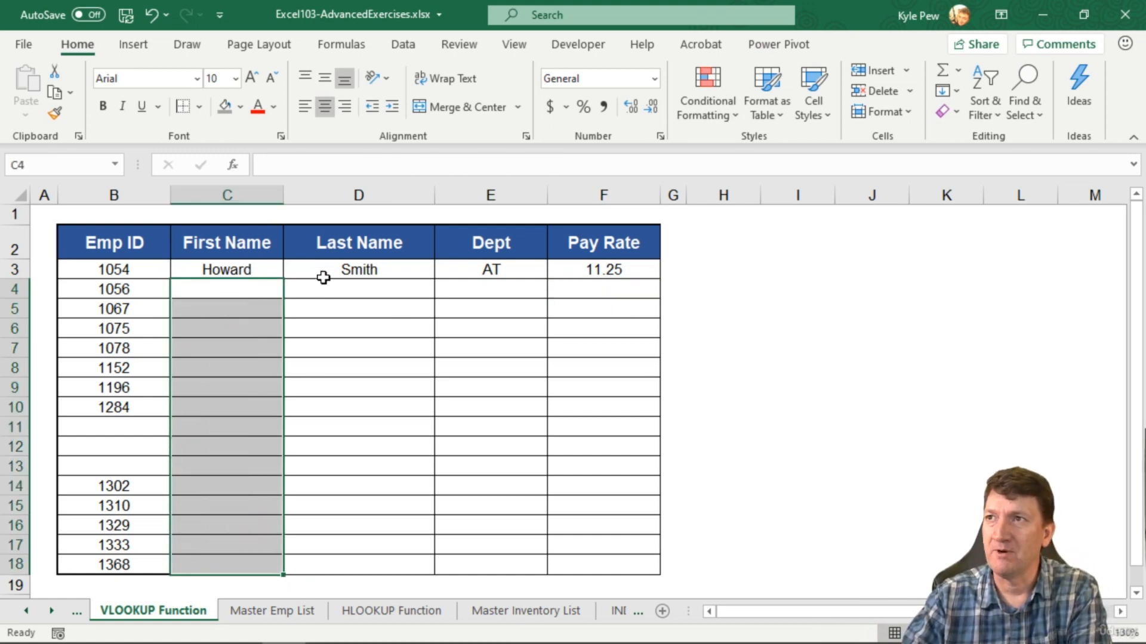
{"action": "left_click_drag", "start_coordinate": [320, 276], "coordinate": [595, 268]}
{"action": "key", "text": "Delete"}
{"action": "left_click", "coordinate": [206, 275]}
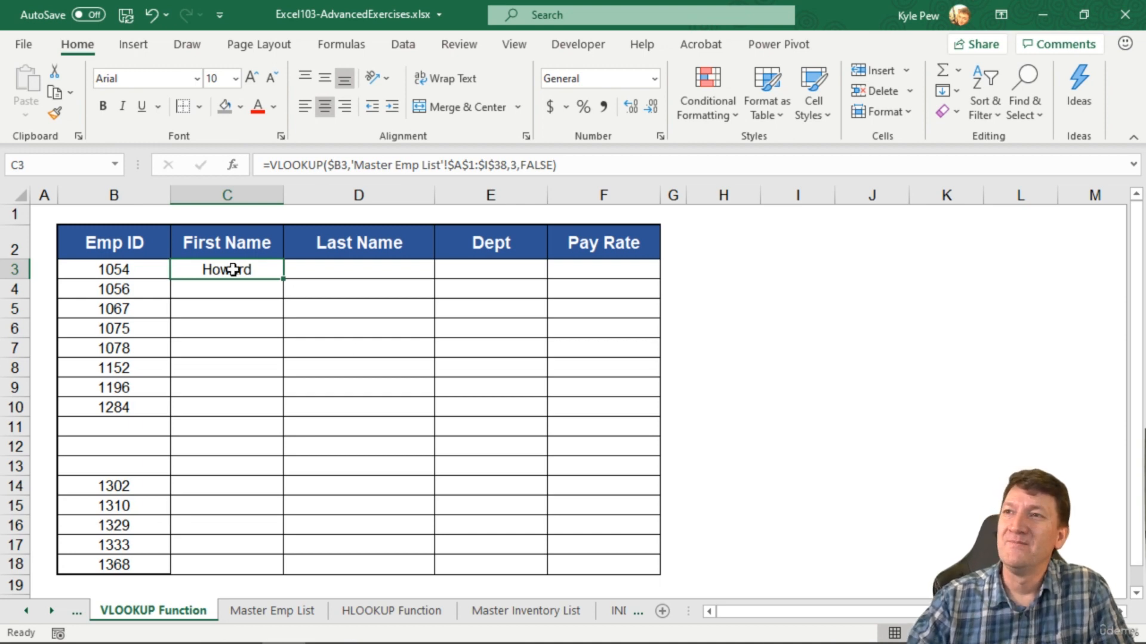
{"action": "key", "text": "Delete"}
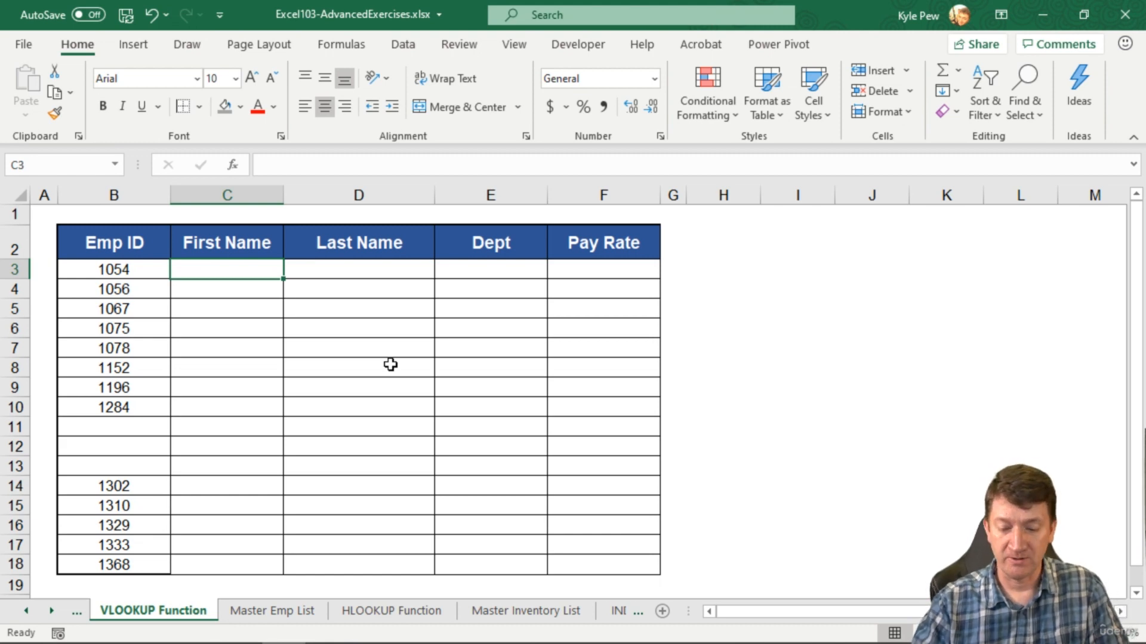
Start an INDEX function in C3 and open its arguments using the array,row_num,column_num argument list
{"action": "type", "text": "=index"}
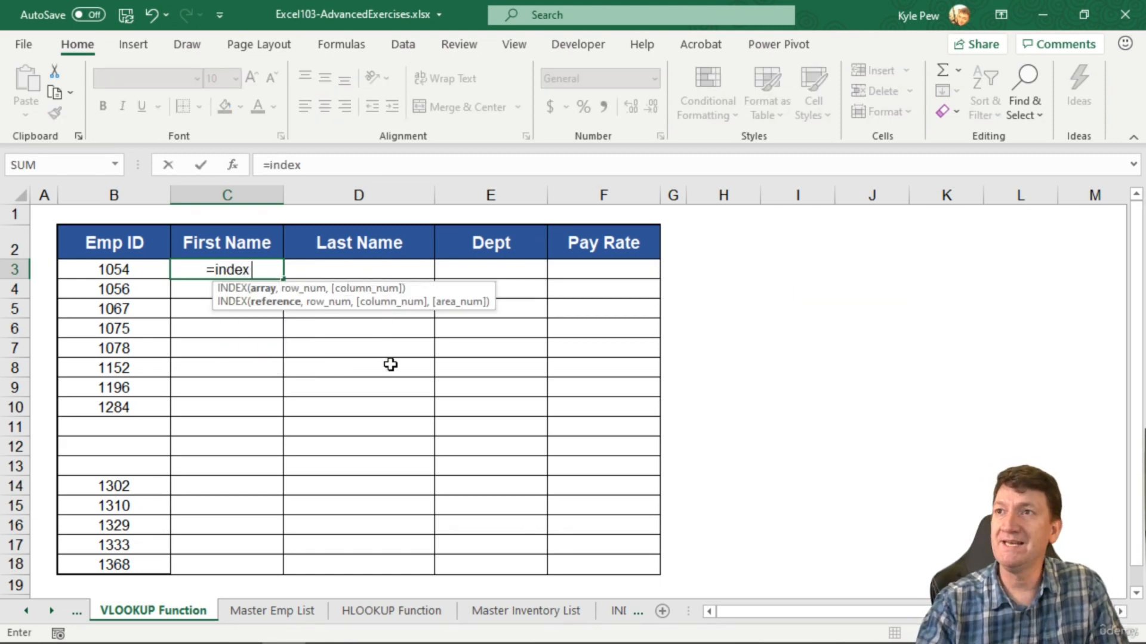
{"action": "type", "text": "("}
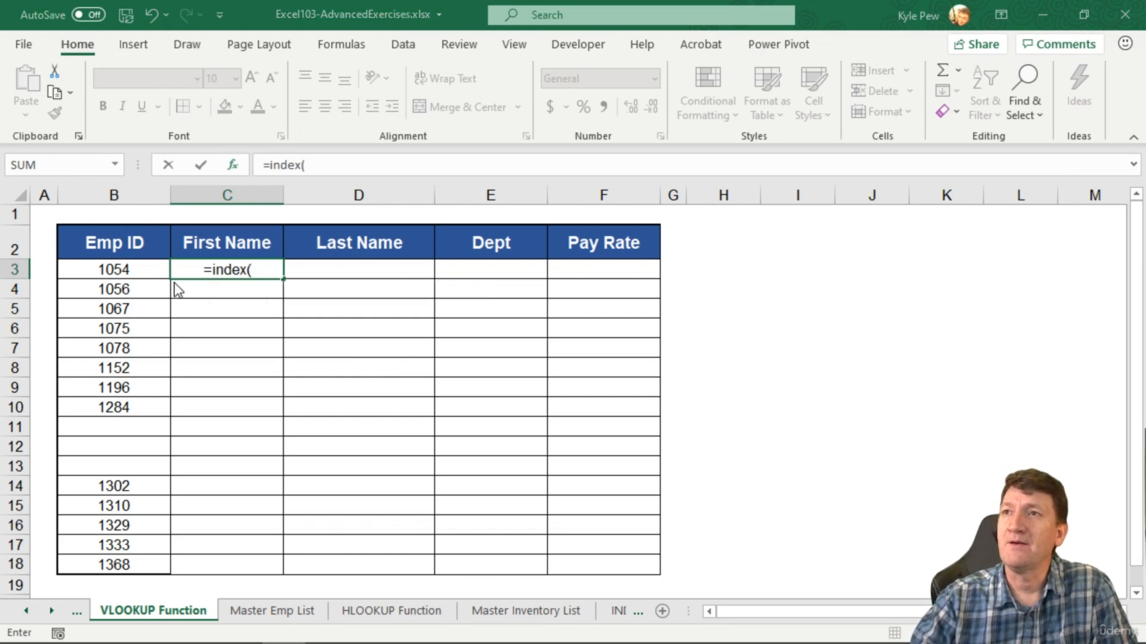
{"action": "key", "text": "ctrl+a"}
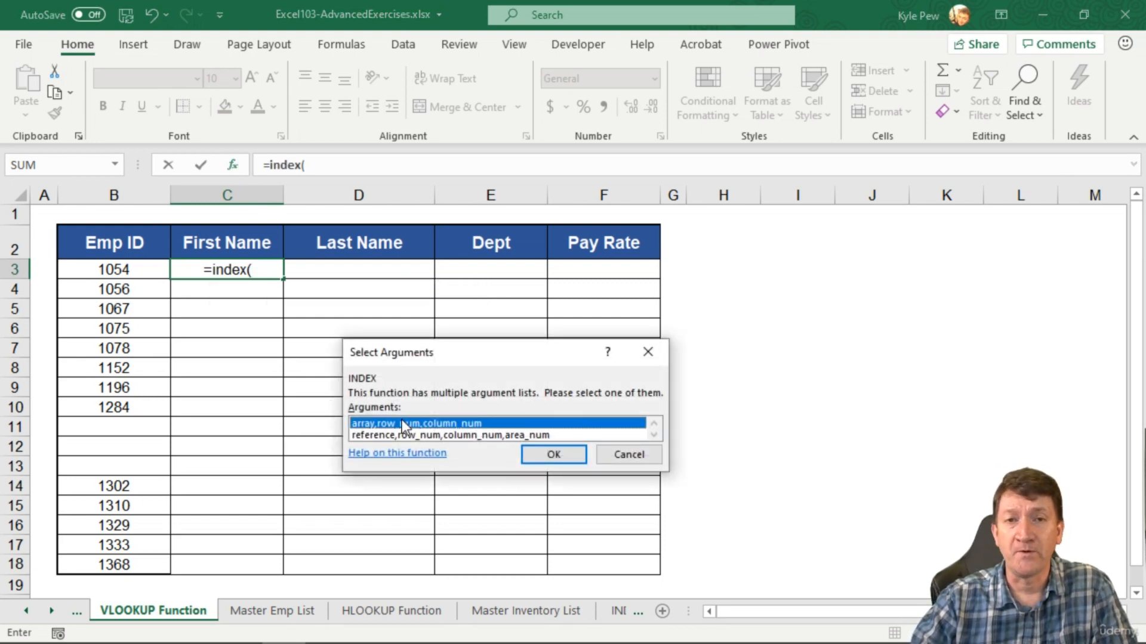
{"action": "left_click", "coordinate": [554, 452]}
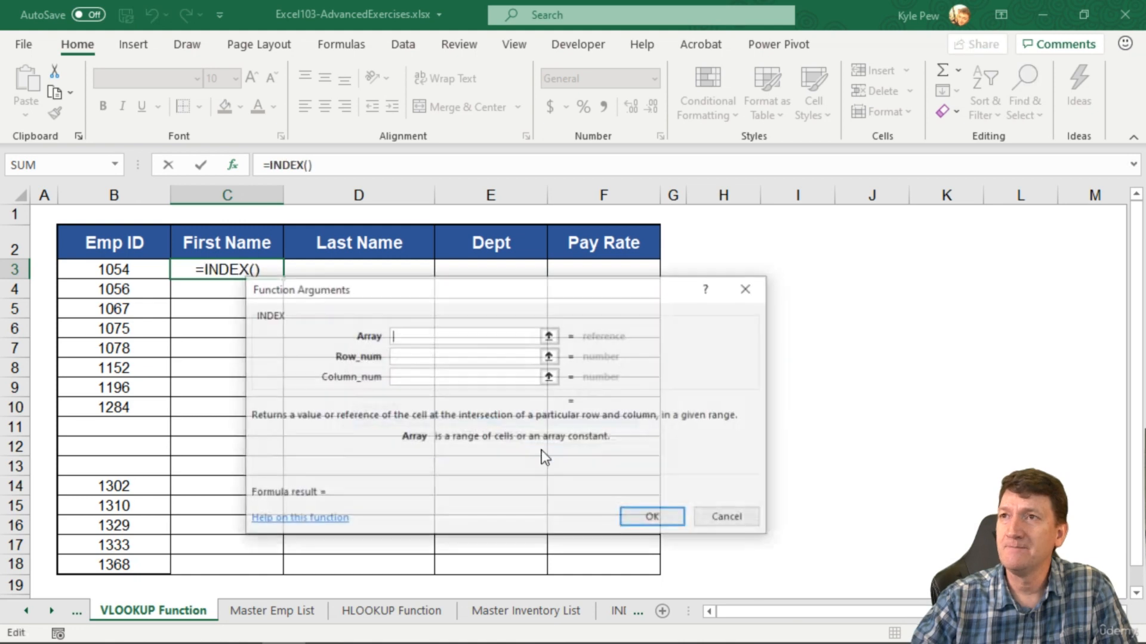
{"action": "left_click_drag", "start_coordinate": [442, 333], "coordinate": [448, 317]}
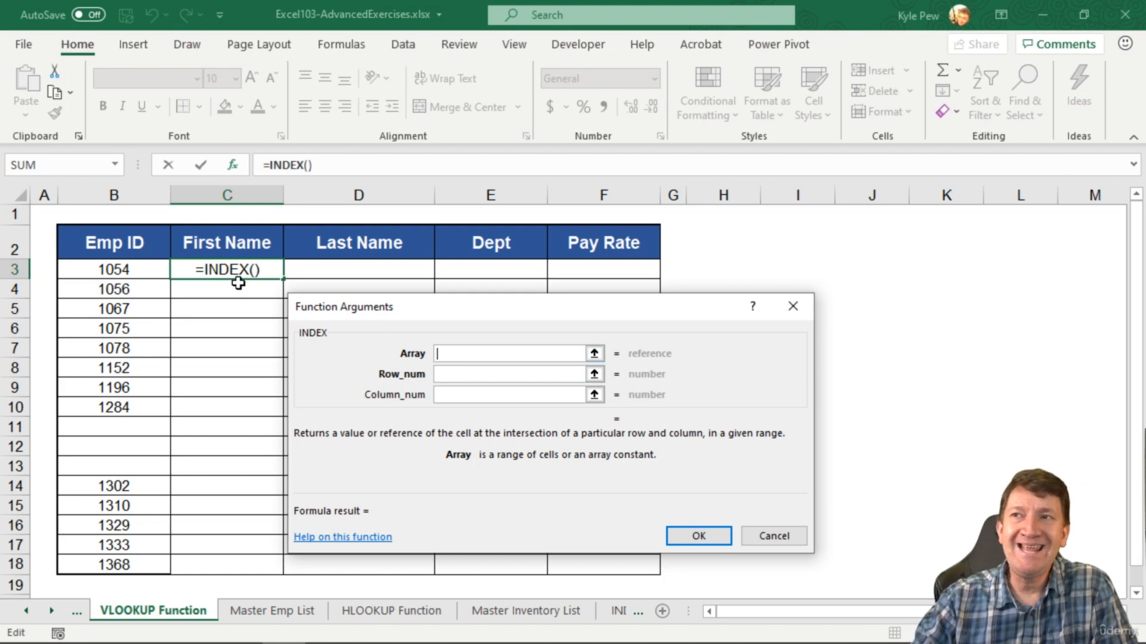
Set the INDEX array to the absolute range $A$1:$I$38 on the Master Emp List sheet
{"action": "left_click", "coordinate": [273, 611]}
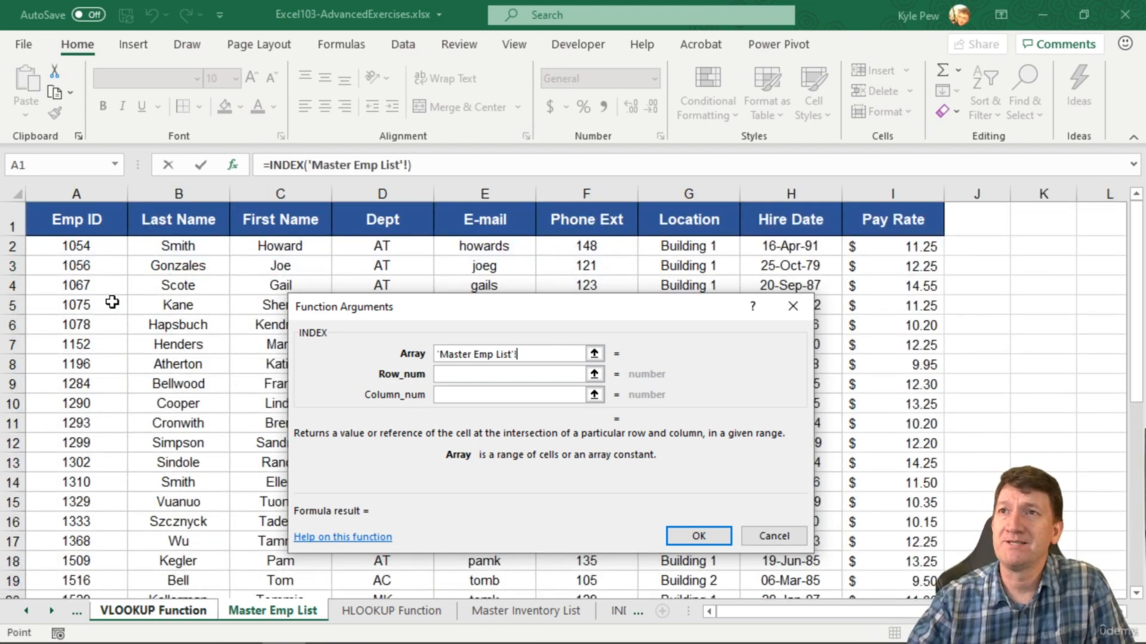
{"action": "left_click", "coordinate": [94, 220]}
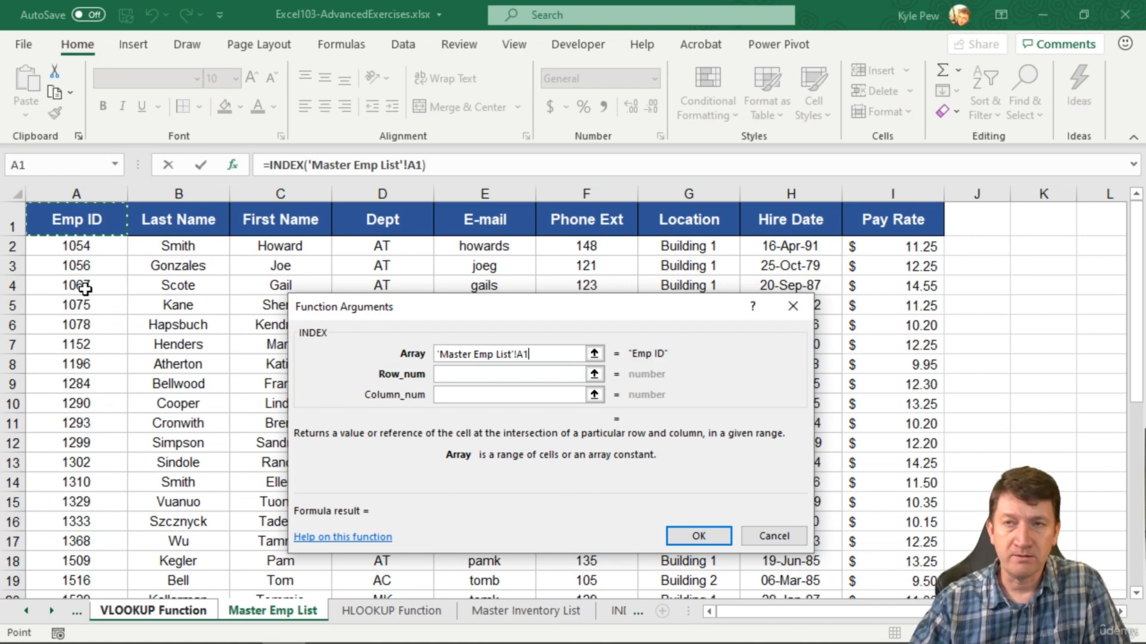
{"action": "key", "text": "ctrl+shift+Down"}
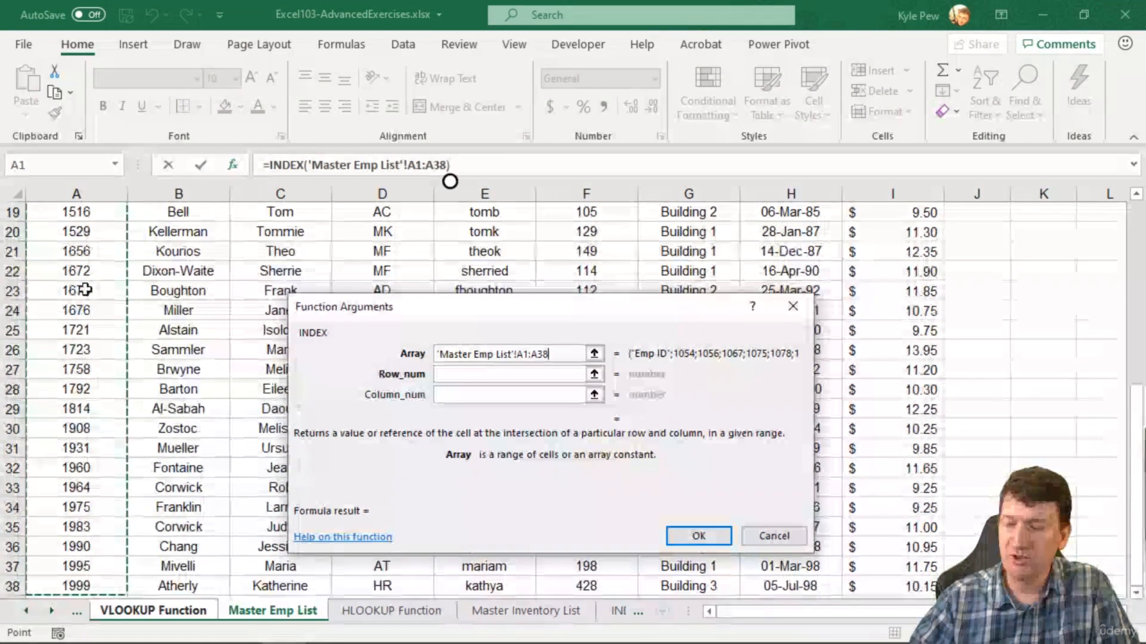
{"action": "key", "text": "ctrl+shift+Right"}
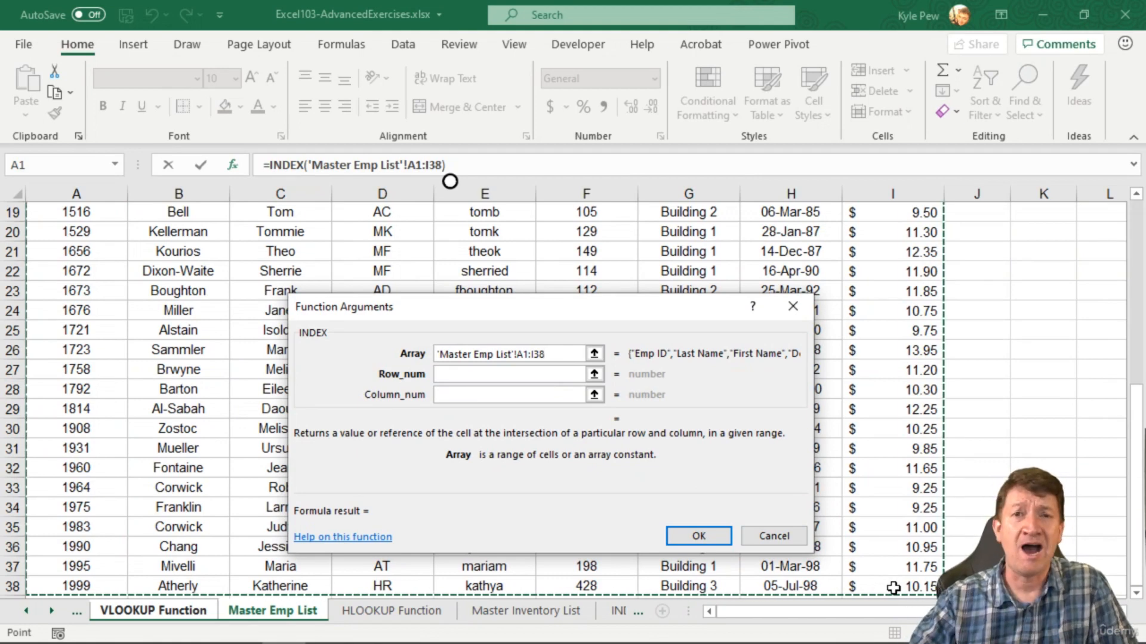
{"action": "scroll", "coordinate": [92, 358], "scroll_direction": "up", "scroll_amount": 6}
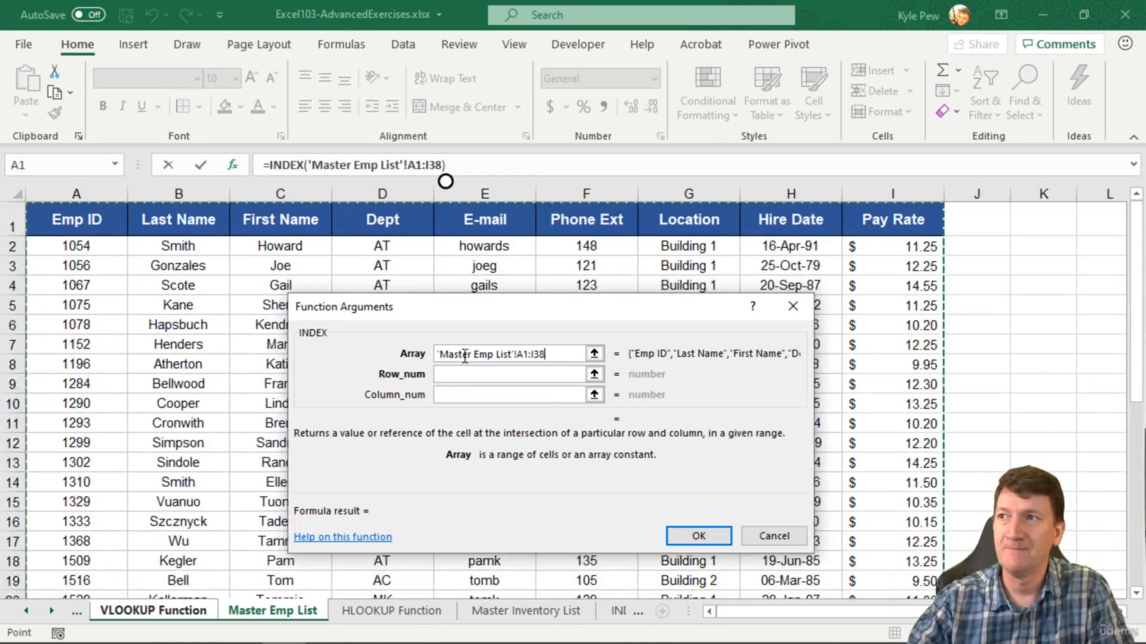
{"action": "left_click_drag", "start_coordinate": [517, 355], "coordinate": [554, 360]}
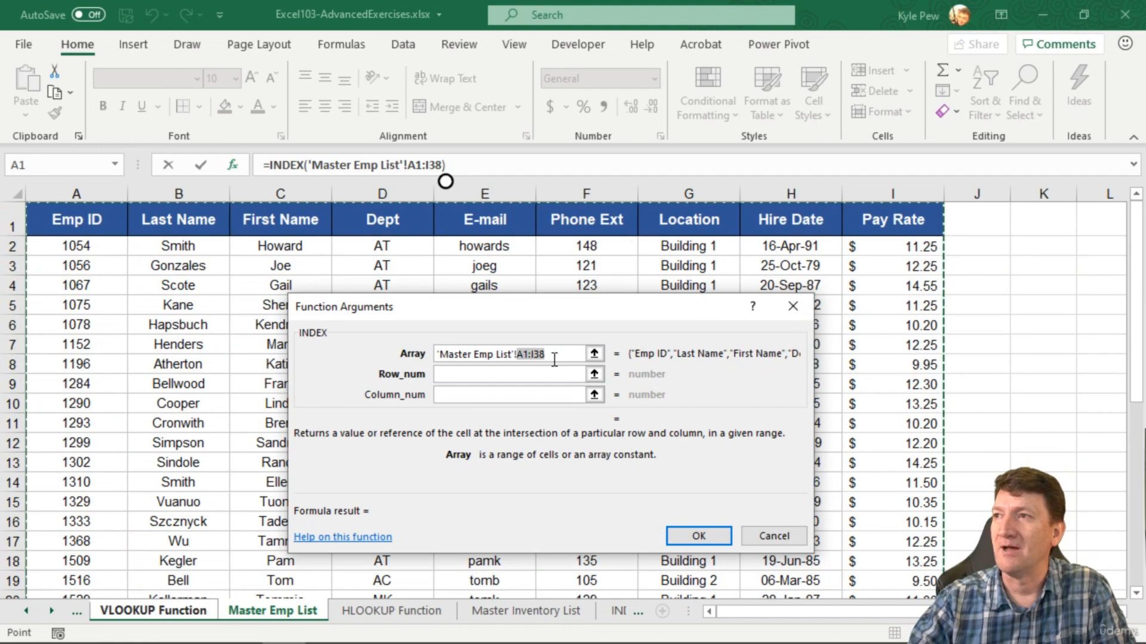
{"action": "key", "text": "F4"}
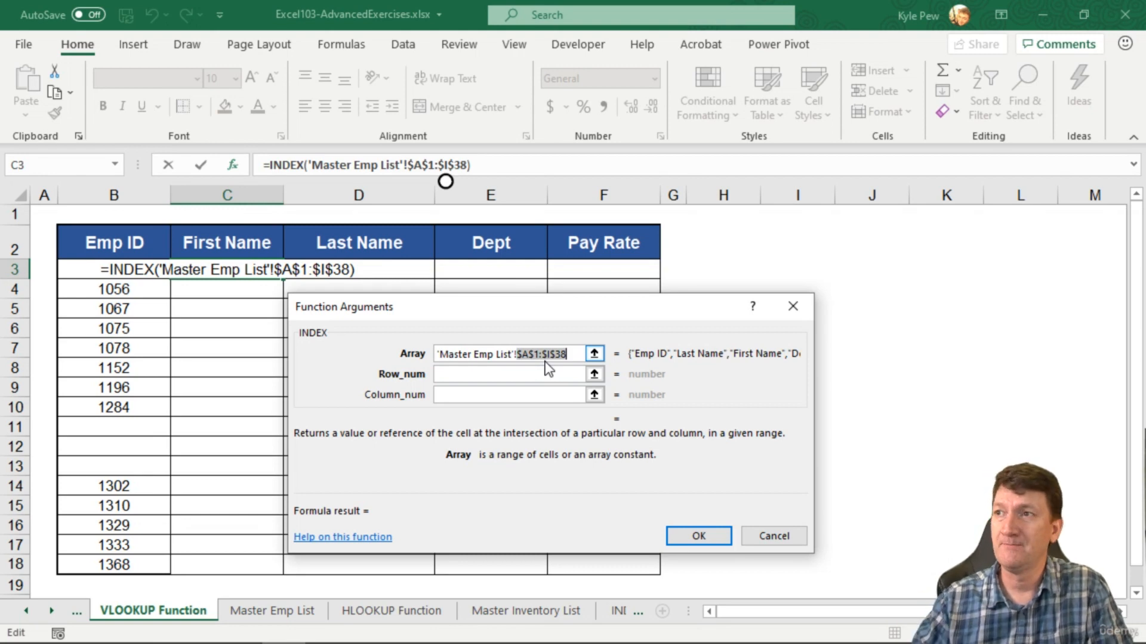
Nest a MATCH function as the INDEX Row_num argument and open the MATCH function's arguments
{"action": "left_click", "coordinate": [462, 374]}
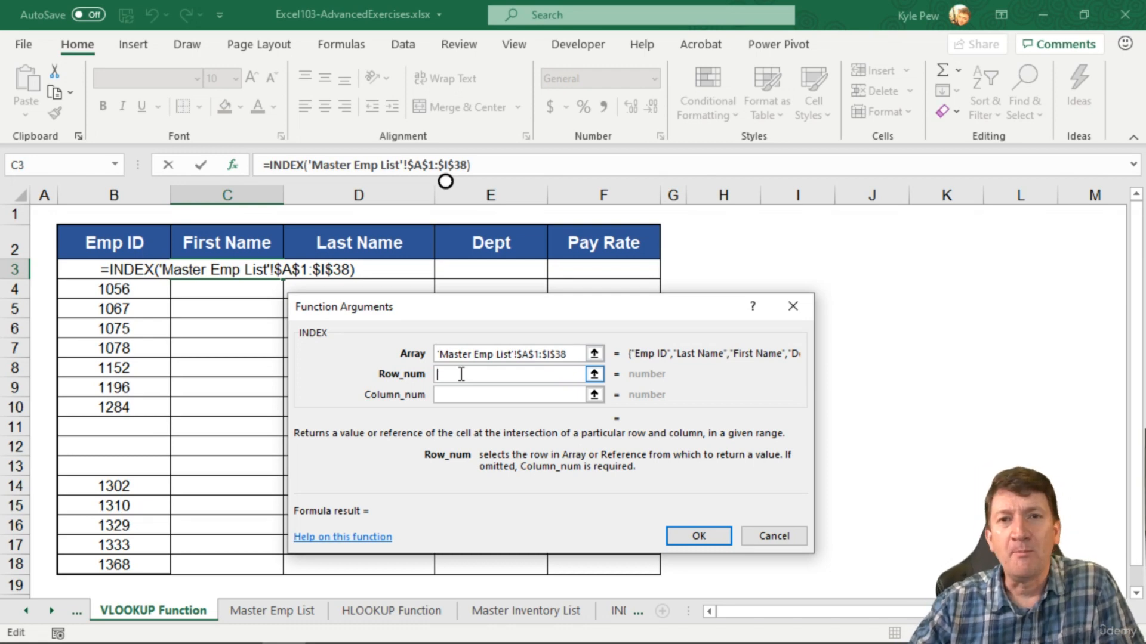
{"action": "left_click", "coordinate": [458, 355]}
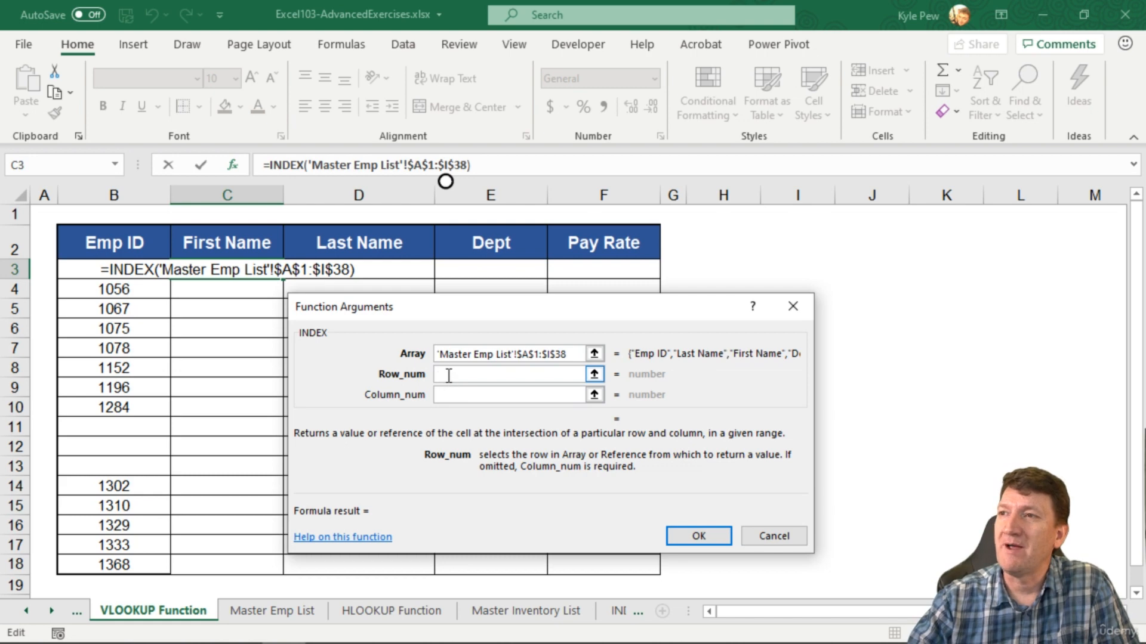
{"action": "type", "text": "match("}
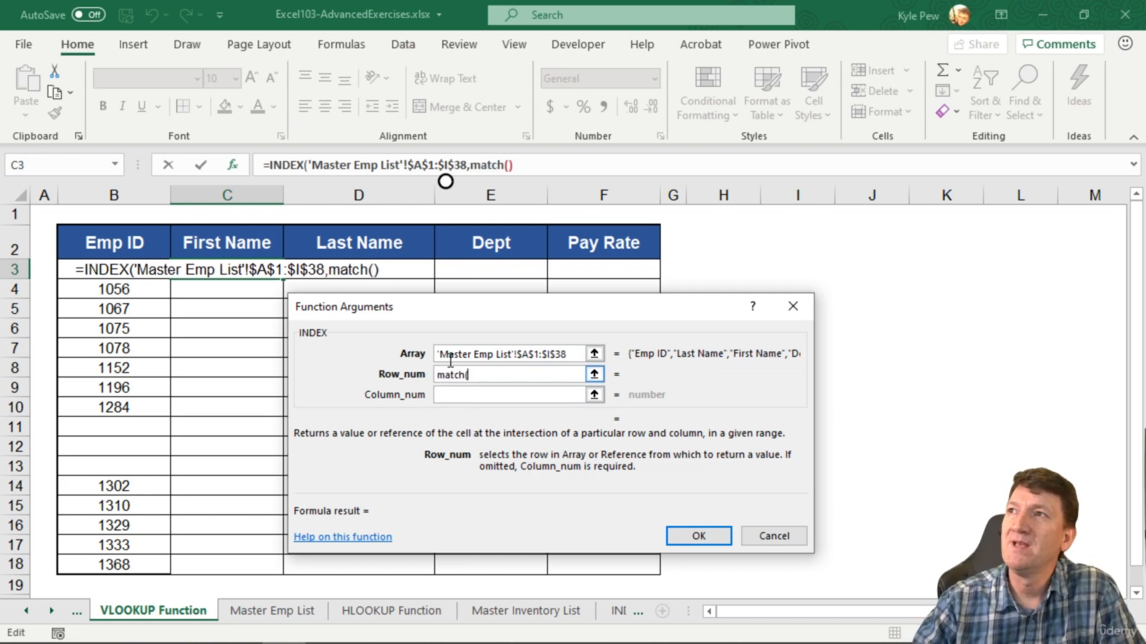
{"action": "left_click", "coordinate": [490, 166]}
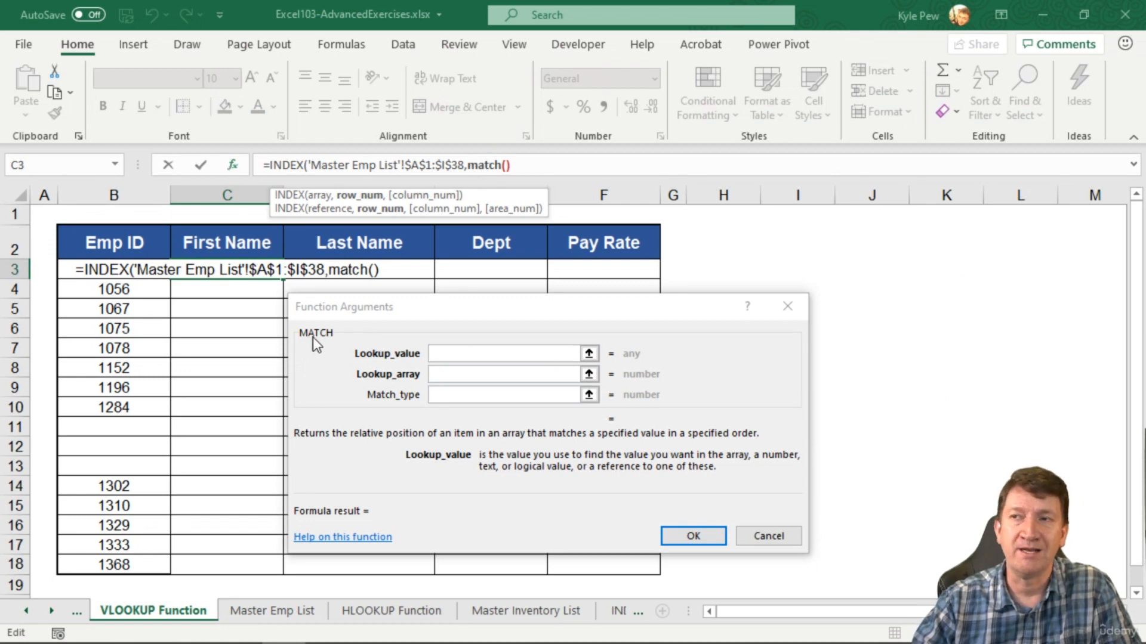
Set the row MATCH lookup value to the Emp ID in B3 with only the column locked, as $B3
{"action": "left_click", "coordinate": [465, 355]}
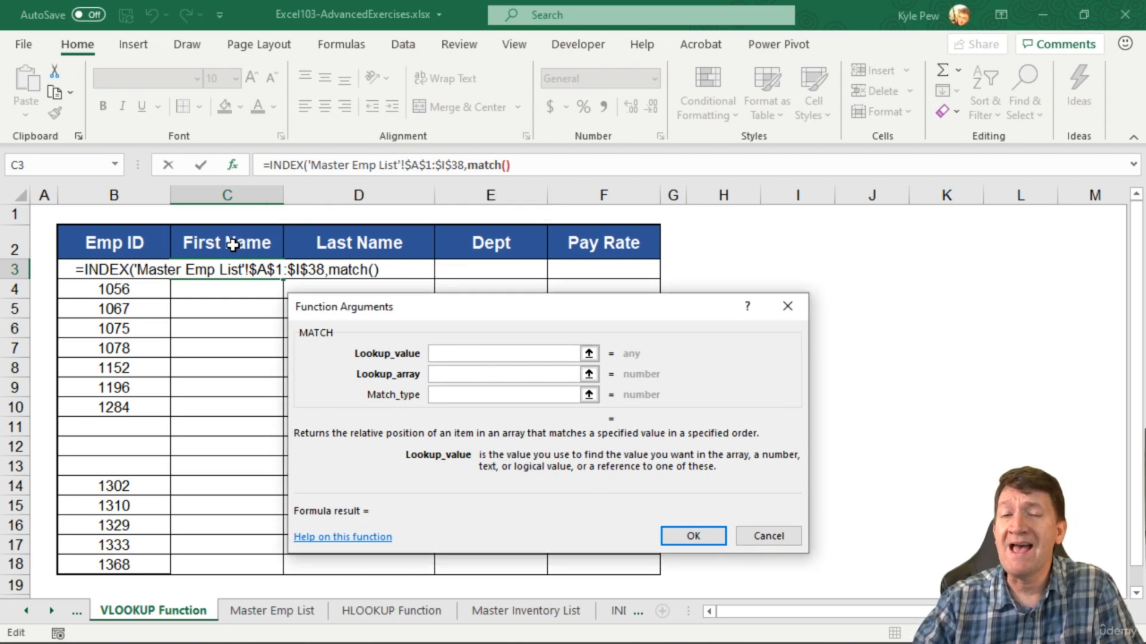
{"action": "left_click", "coordinate": [62, 270]}
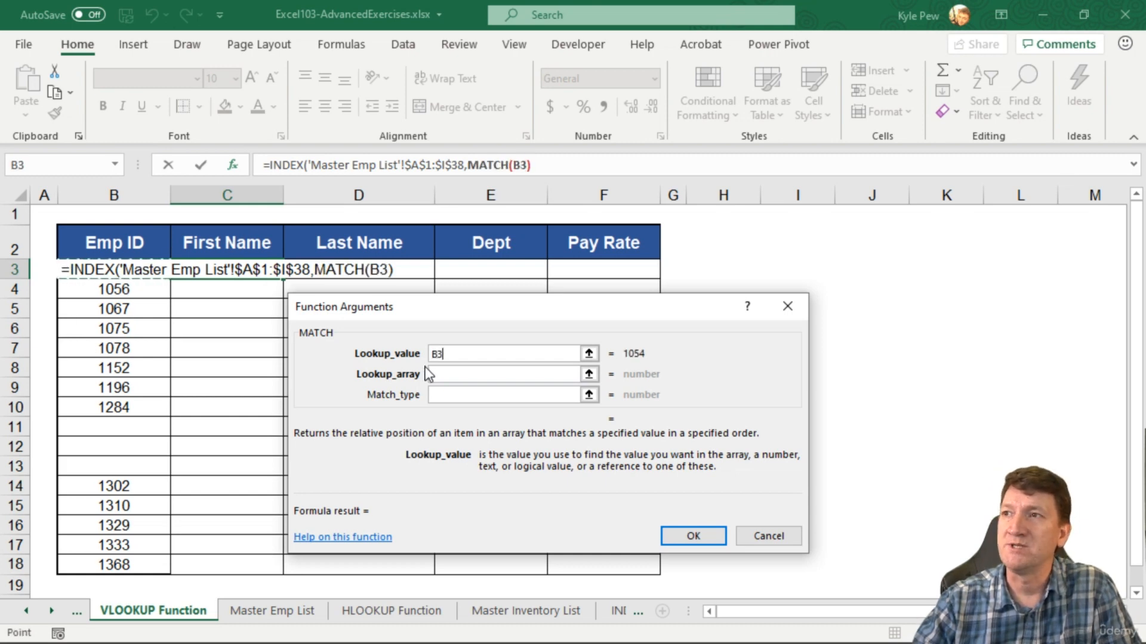
{"action": "left_click", "coordinate": [481, 358]}
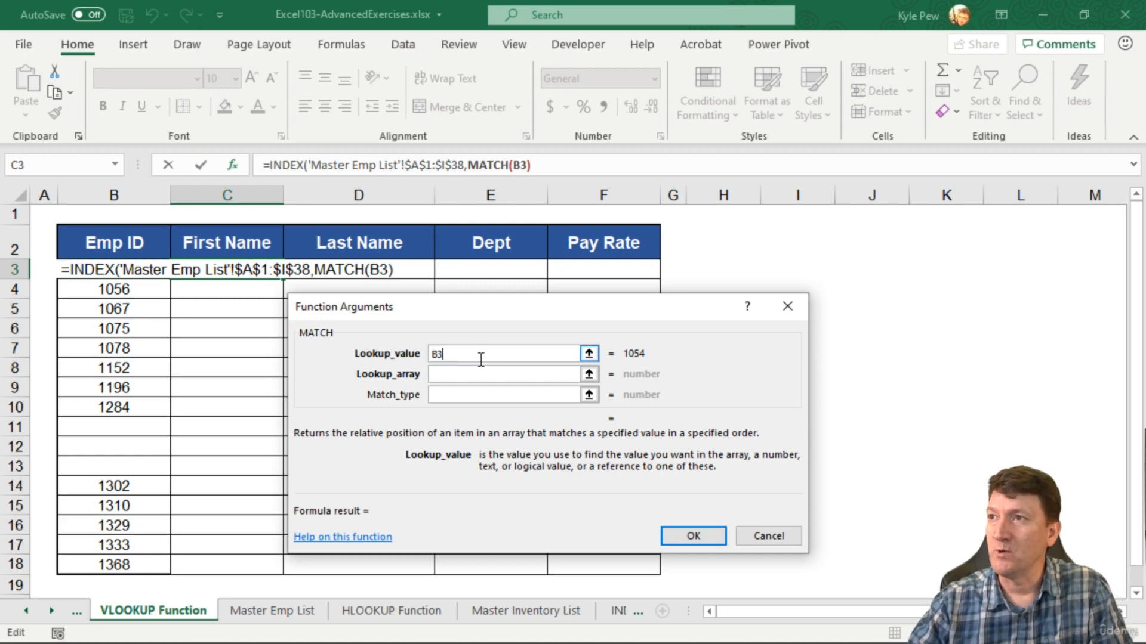
{"action": "key", "text": "F4"}
{"action": "key", "text": "F4"}
{"action": "key", "text": "F4"}
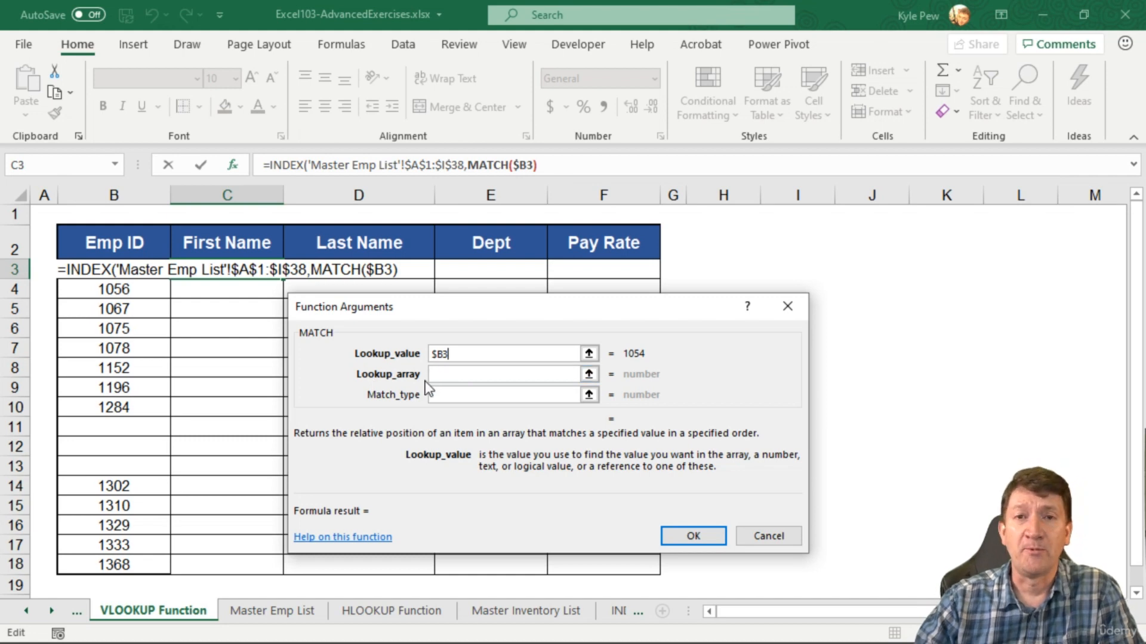
Set the row MATCH lookup array to the absolute Emp ID range $A$1:$A$38 on the Master Emp List sheet
{"action": "left_click", "coordinate": [447, 374]}
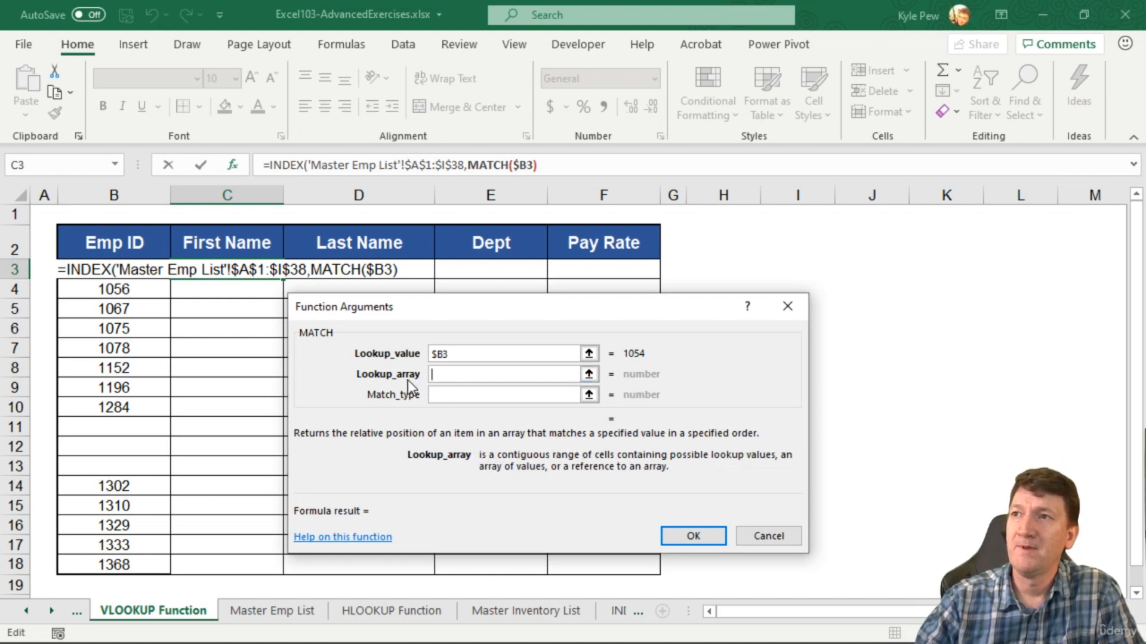
{"action": "left_click", "coordinate": [280, 615]}
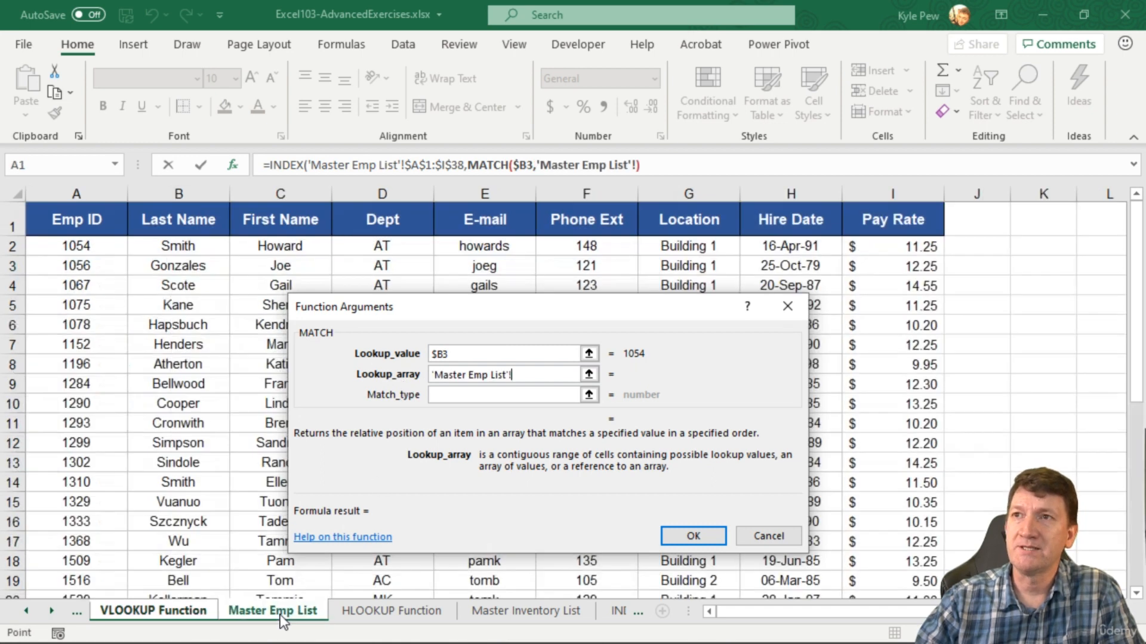
{"action": "left_click", "coordinate": [82, 220]}
{"action": "key", "text": "ctrl+shift+Down"}
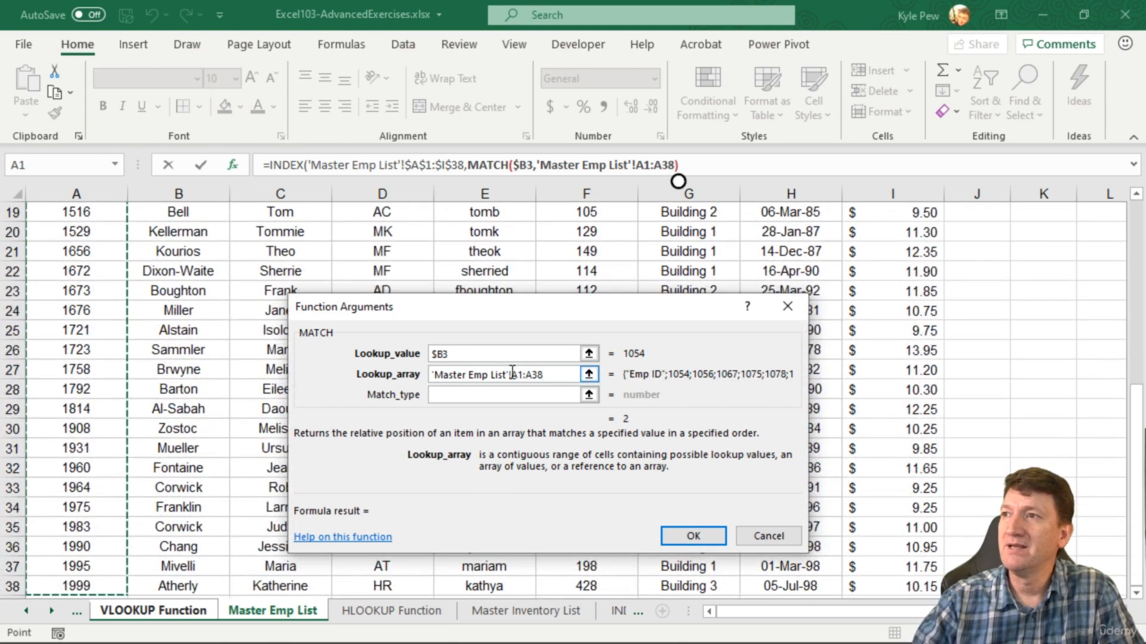
{"action": "left_click_drag", "start_coordinate": [512, 374], "coordinate": [543, 375]}
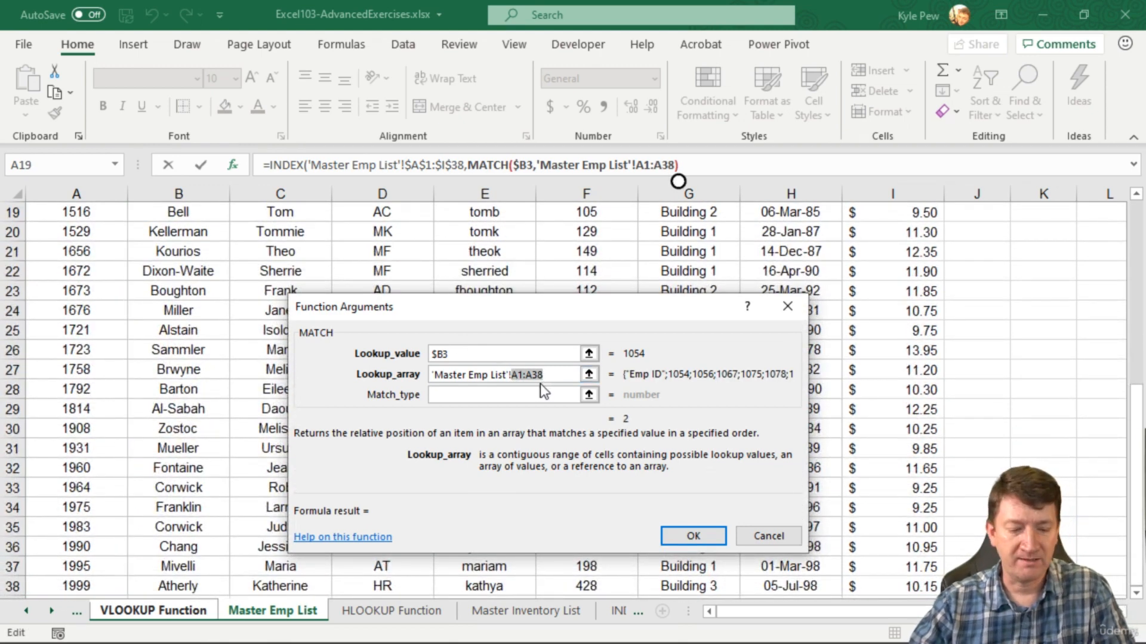
{"action": "key", "text": "F4"}
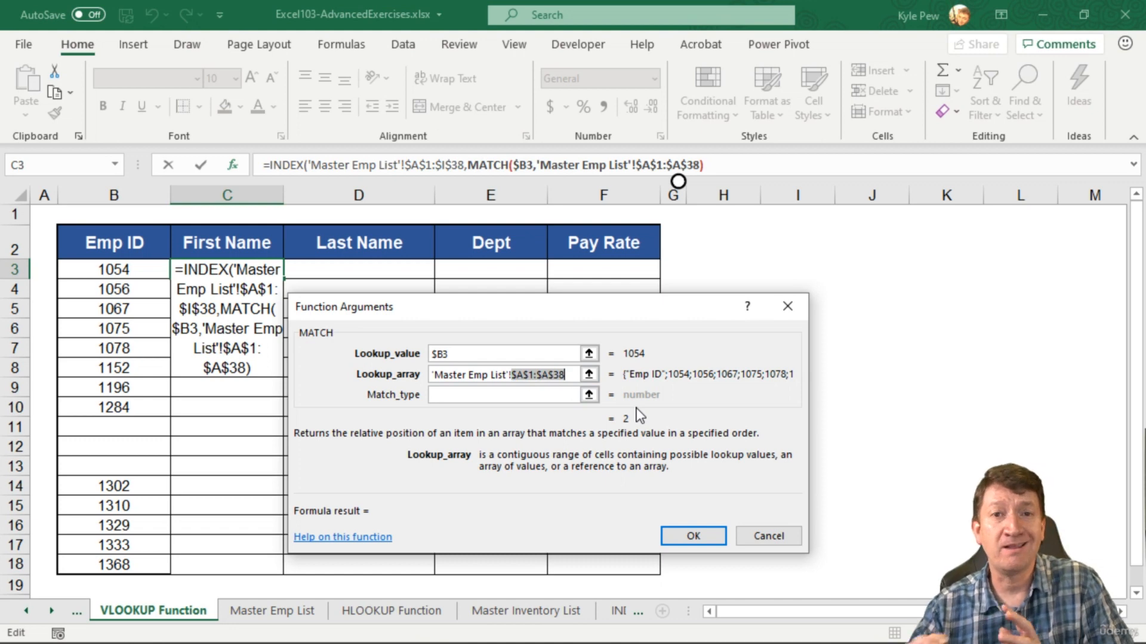
Set the row MATCH match type to 0 and return to the INDEX function's arguments
{"action": "left_click", "coordinate": [452, 396]}
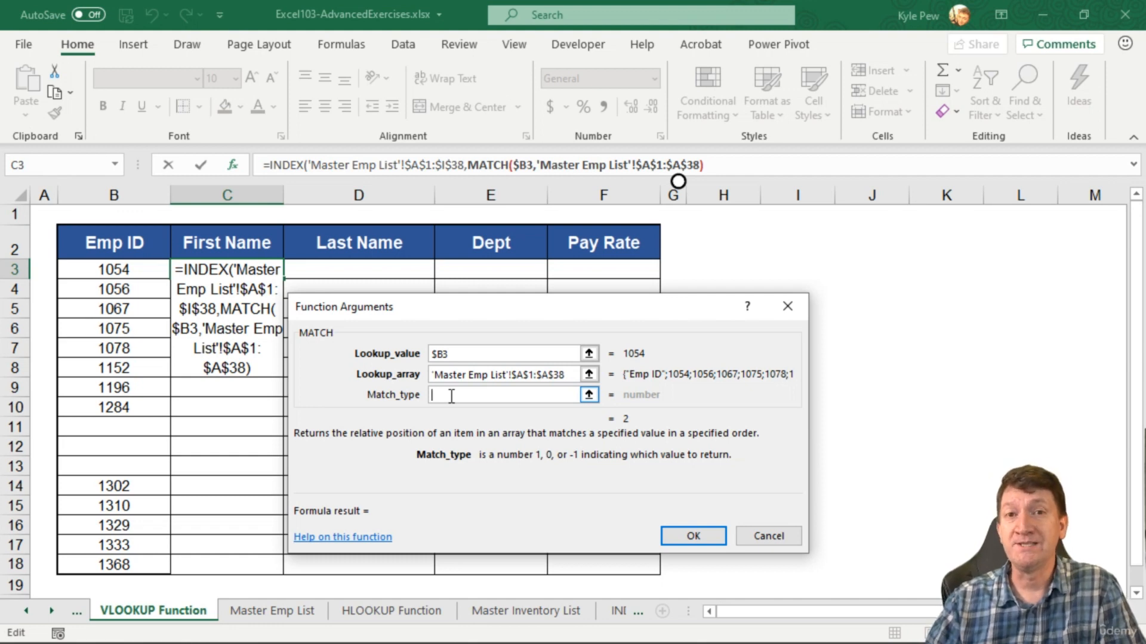
{"action": "type", "text": "0"}
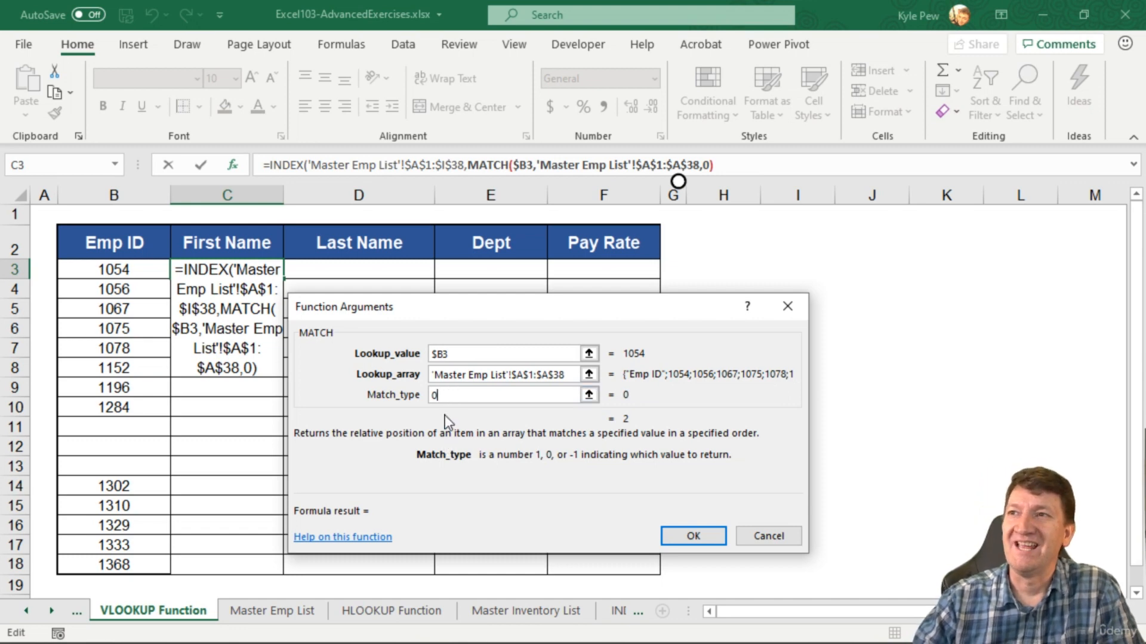
{"action": "left_click", "coordinate": [291, 165]}
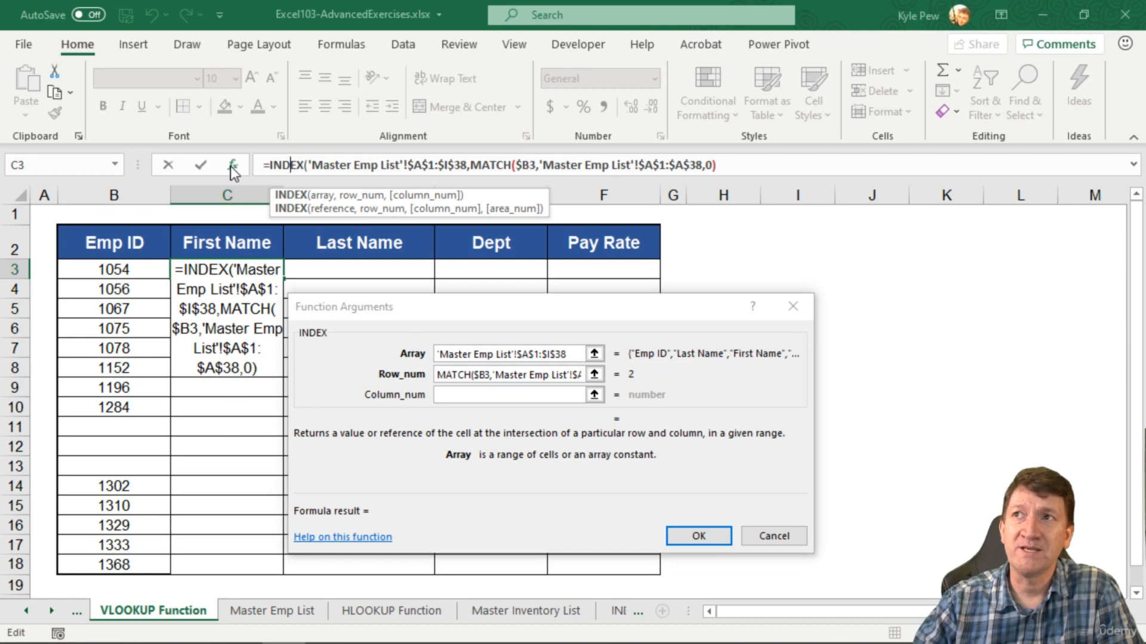
Nest a second MATCH function as the INDEX Column_num argument and open that MATCH function's arguments
{"action": "left_click", "coordinate": [453, 396]}
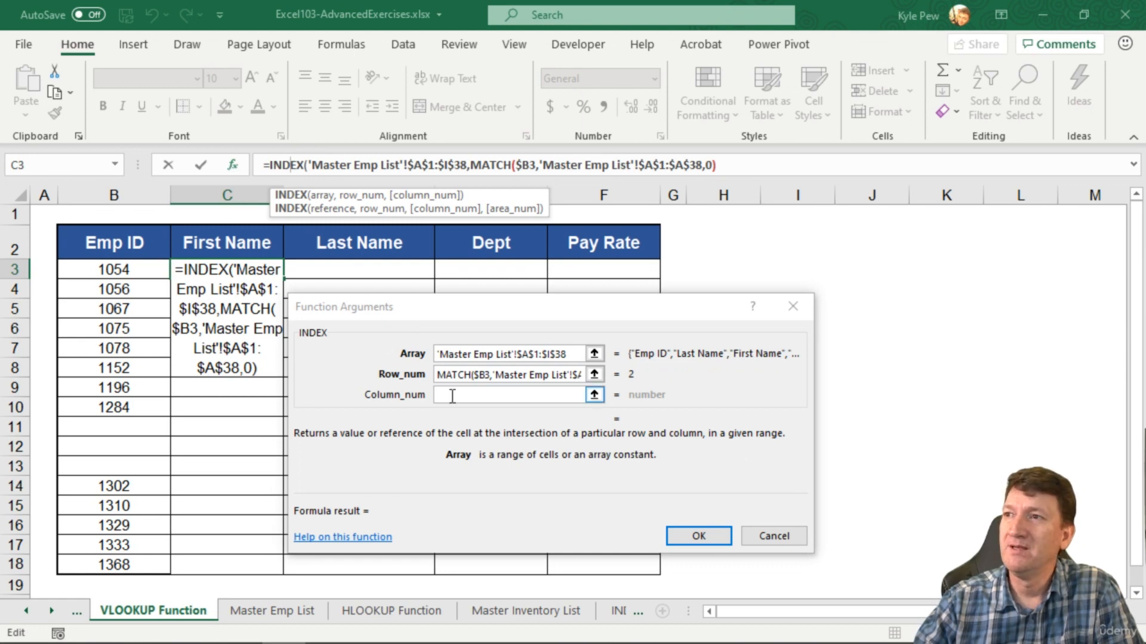
{"action": "left_click", "coordinate": [451, 397]}
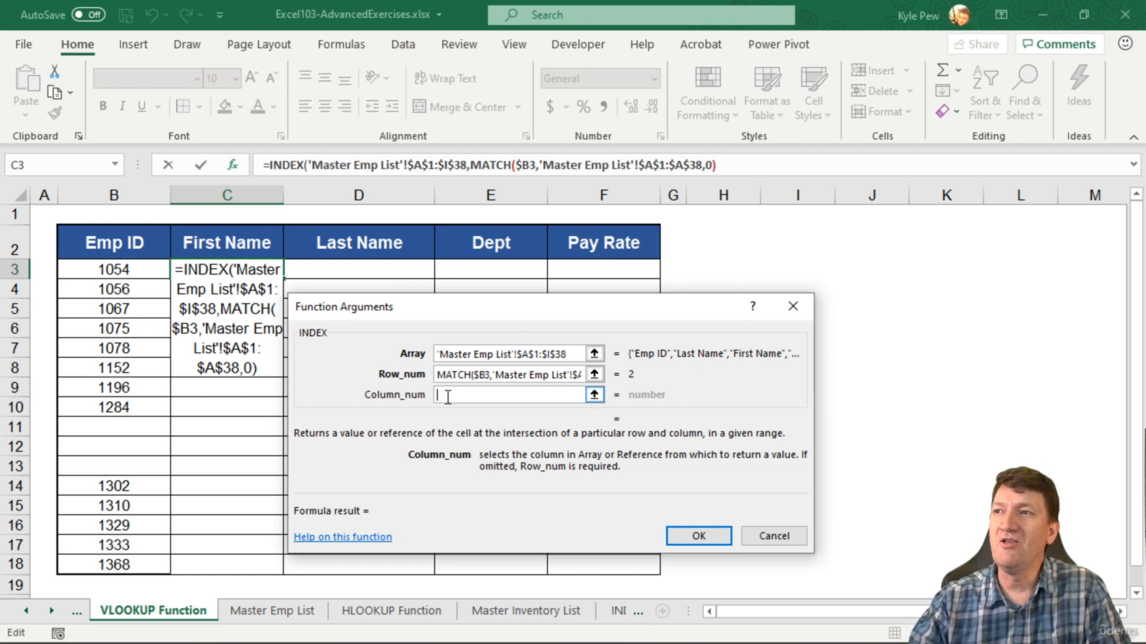
{"action": "type", "text": "match"}
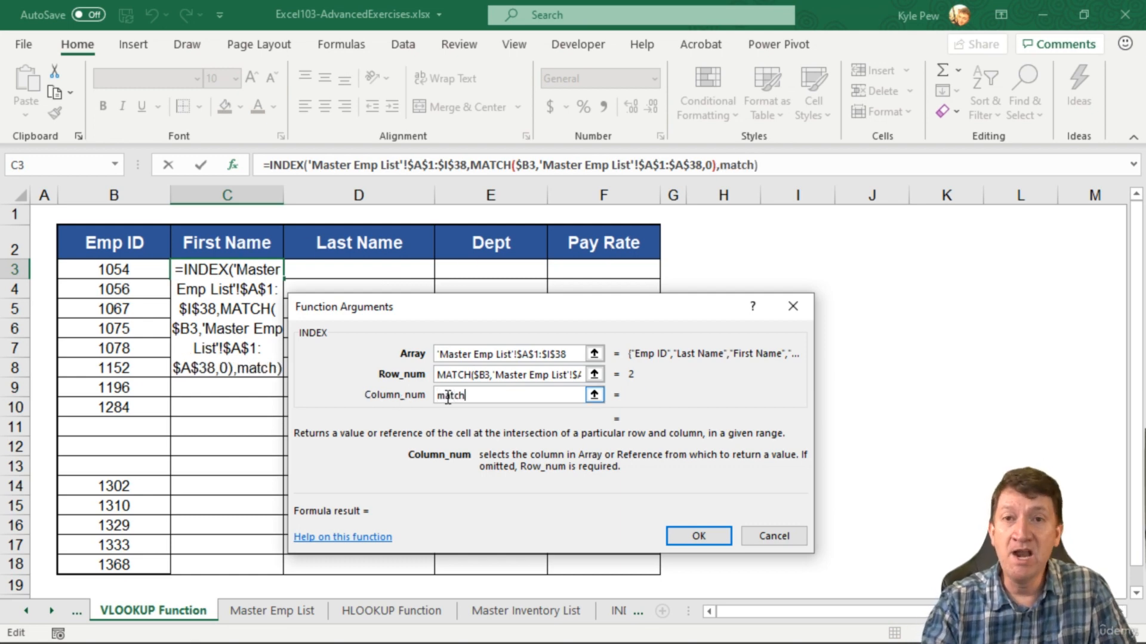
{"action": "type", "text": "("}
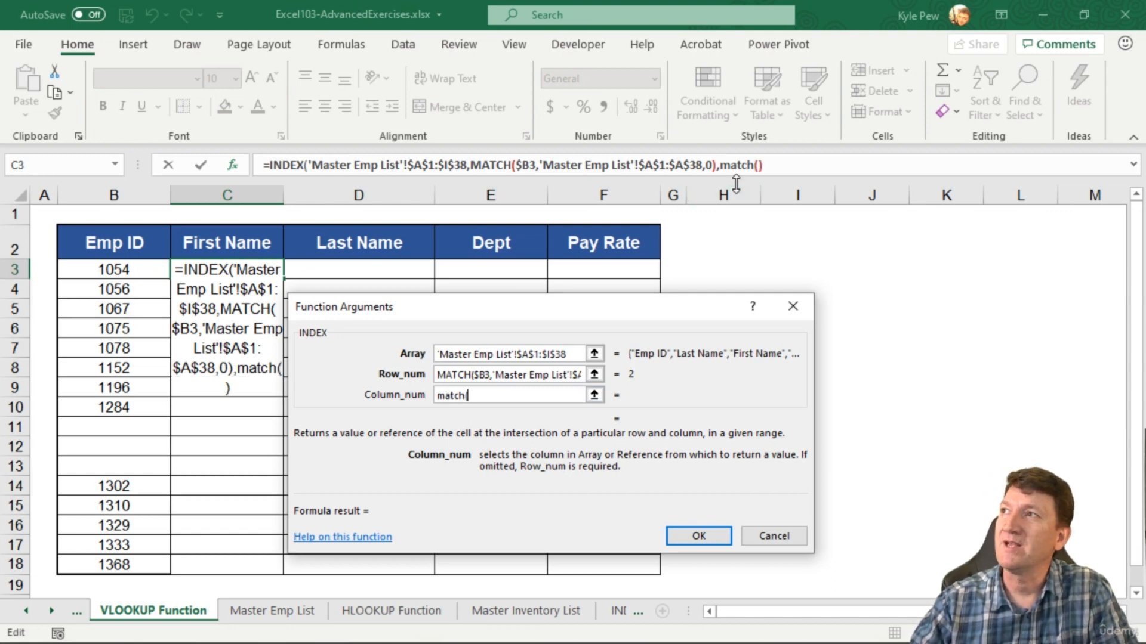
{"action": "left_click", "coordinate": [738, 165]}
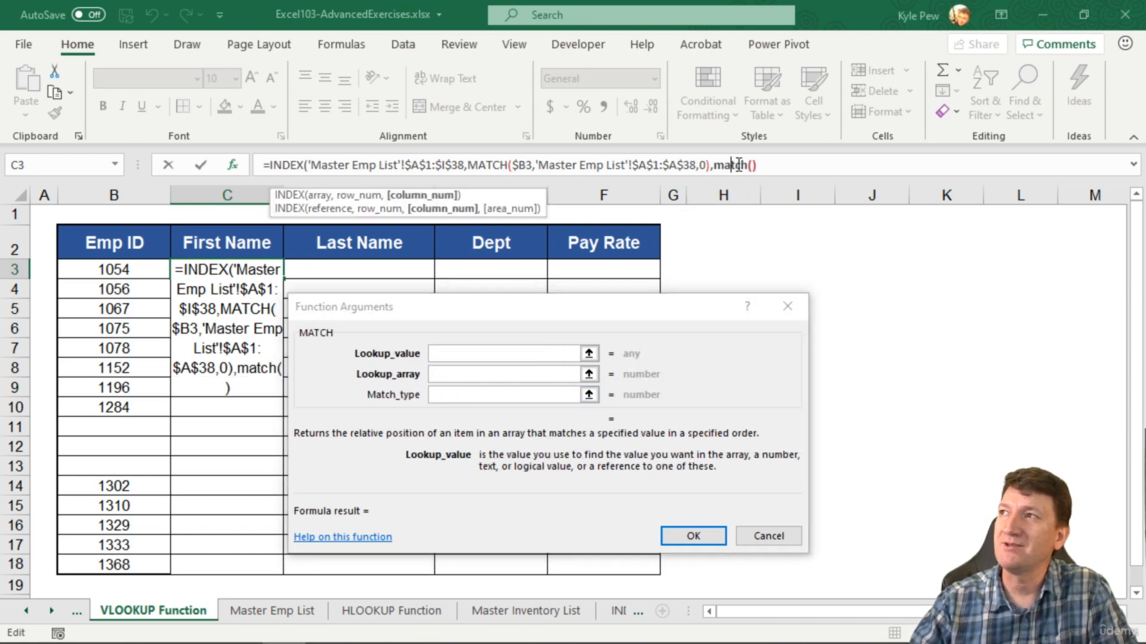
Set the column MATCH lookup value to the First Name header in C2 with only the row locked, as C$2
{"action": "left_click", "coordinate": [449, 354]}
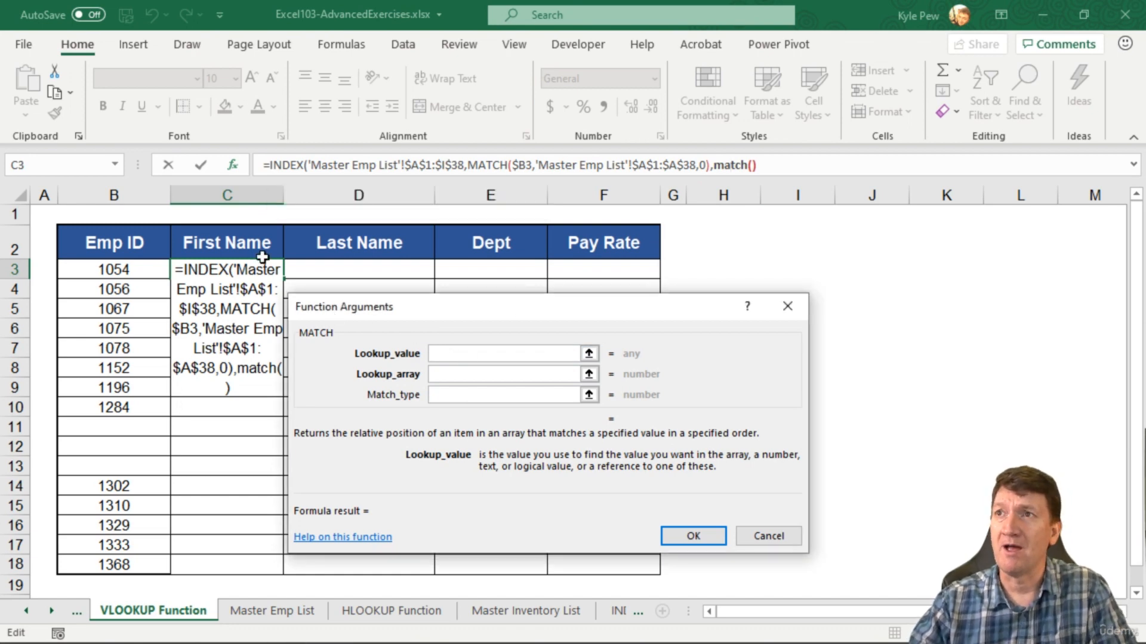
{"action": "left_click", "coordinate": [221, 240]}
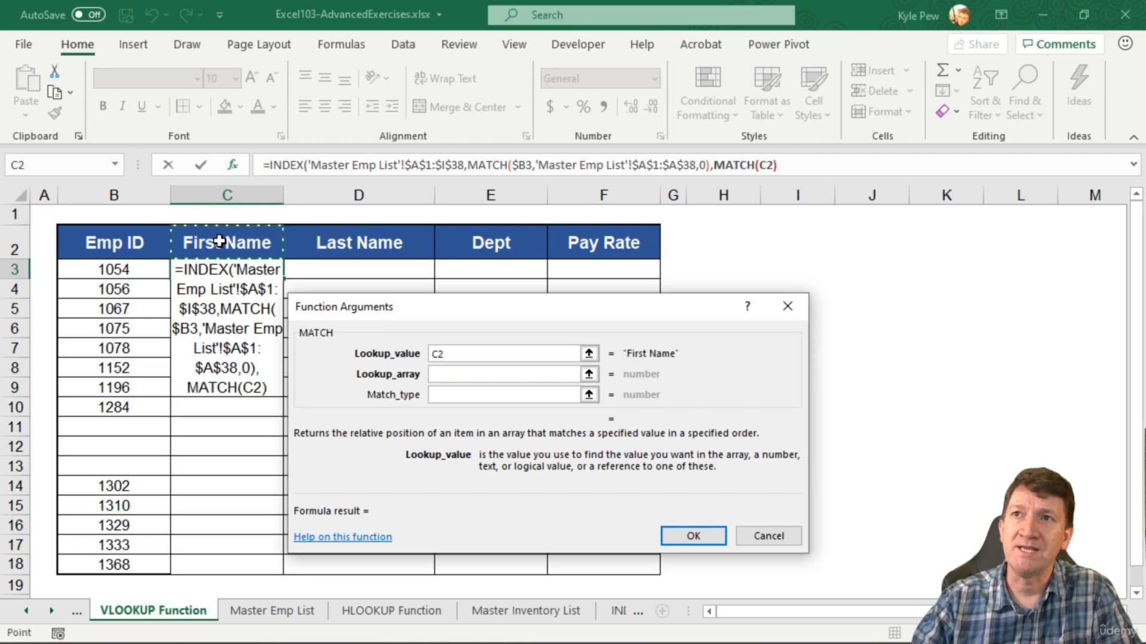
{"action": "left_click", "coordinate": [465, 358]}
{"action": "key", "text": "F4"}
{"action": "key", "text": "F4"}
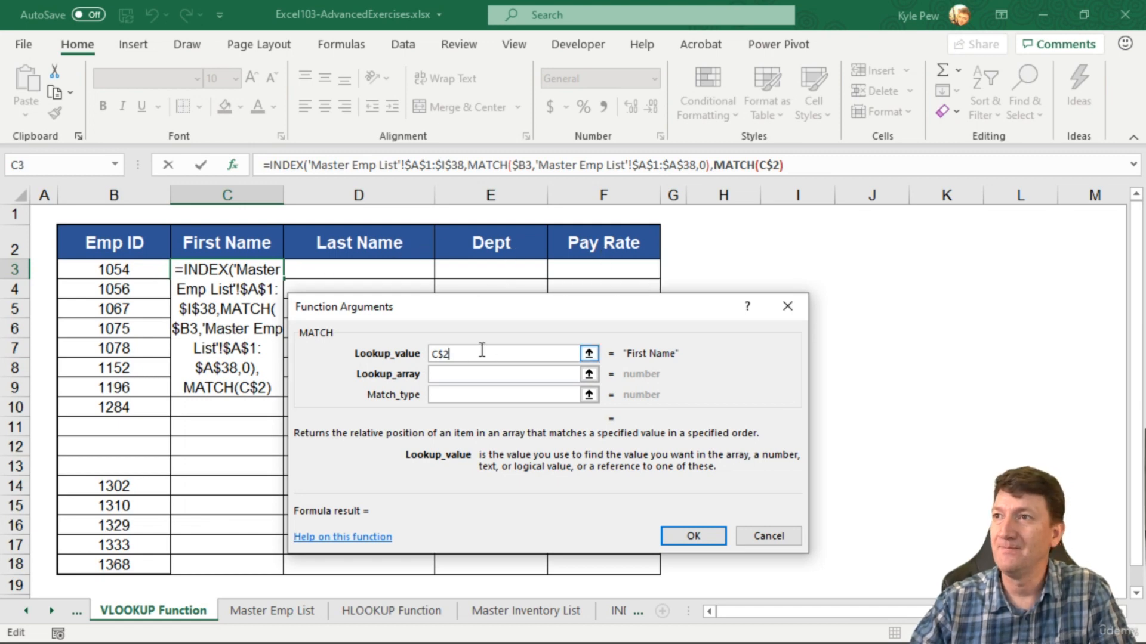
Set the column MATCH lookup array to the header row A1:I1 on the Master Emp List sheet as an absolute reference
{"action": "left_click", "coordinate": [450, 374]}
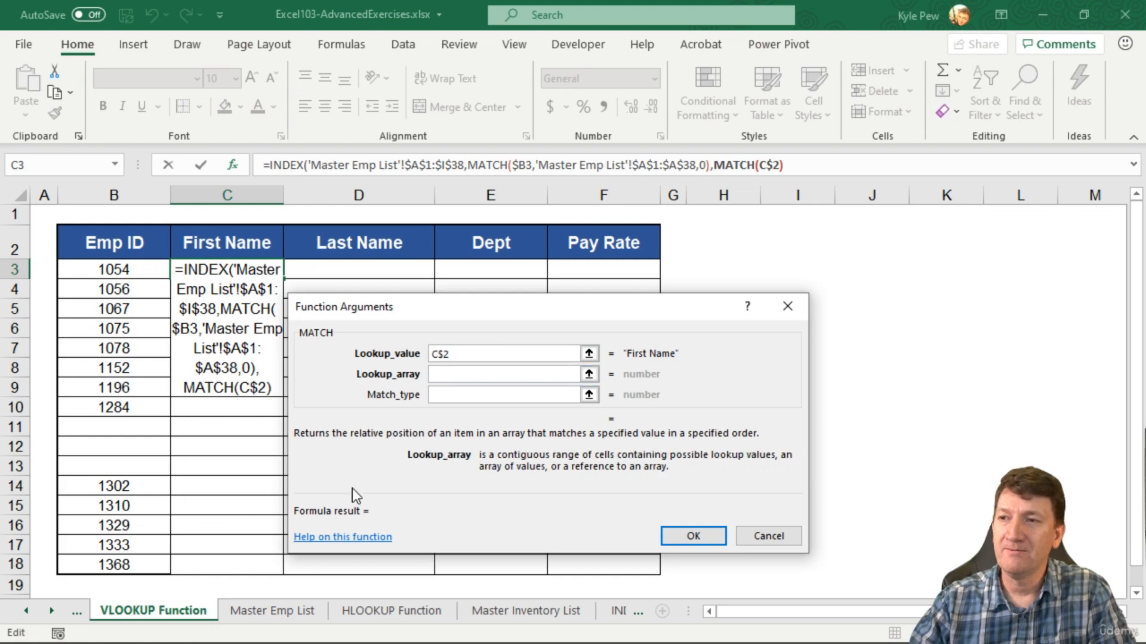
{"action": "left_click", "coordinate": [268, 610]}
{"action": "scroll", "coordinate": [180, 283], "scroll_direction": "up", "scroll_amount": 6}
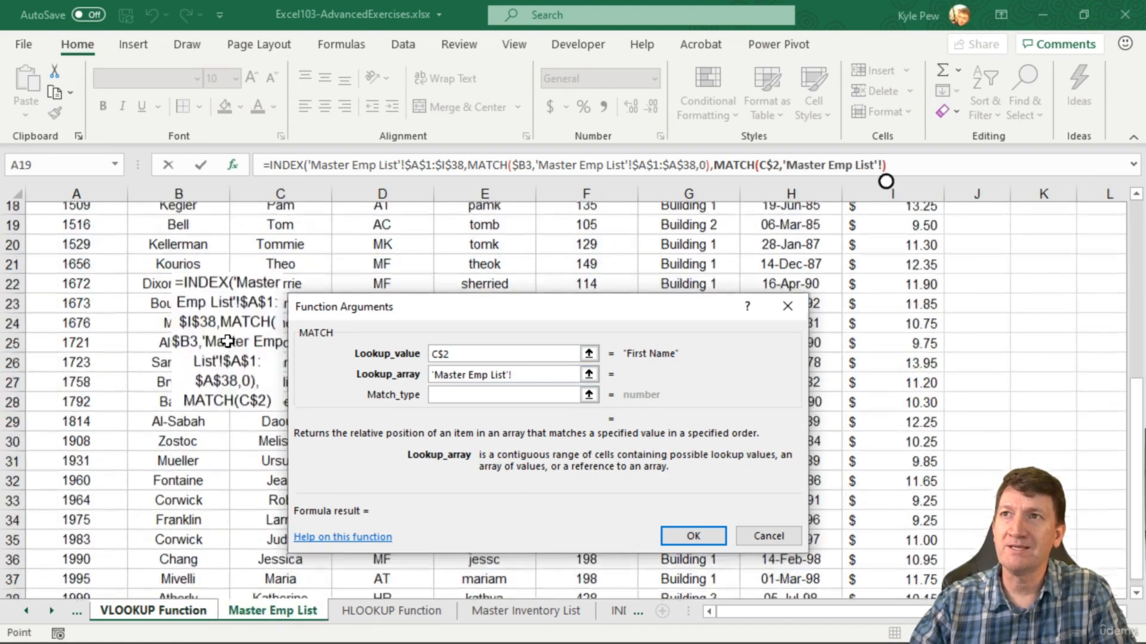
{"action": "left_click_drag", "start_coordinate": [90, 218], "coordinate": [853, 226]}
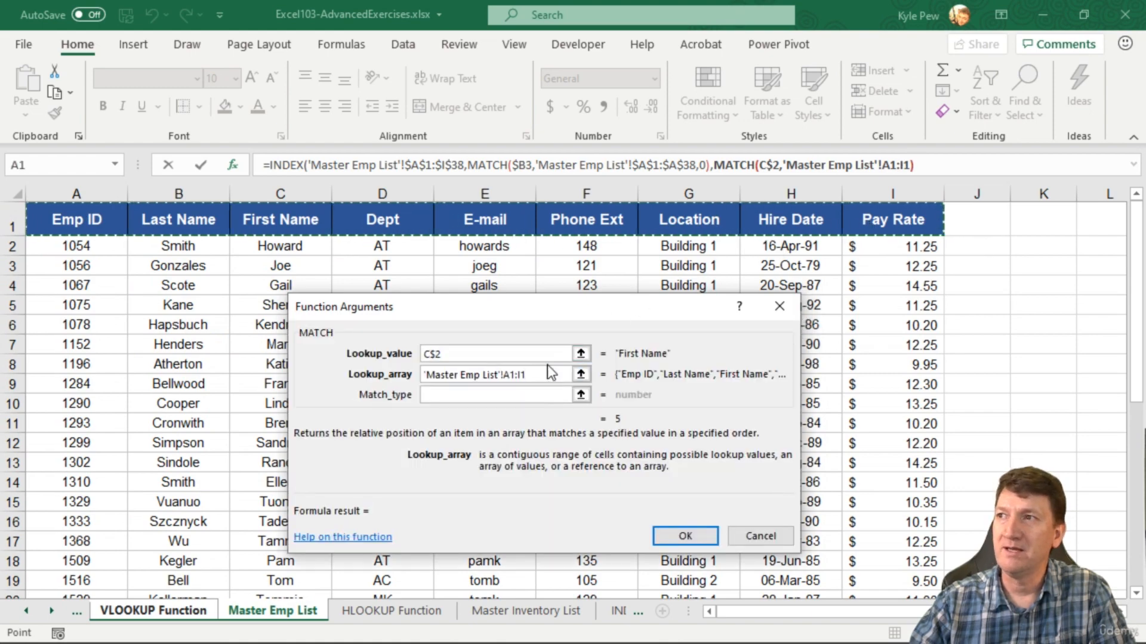
{"action": "key", "text": "F4"}
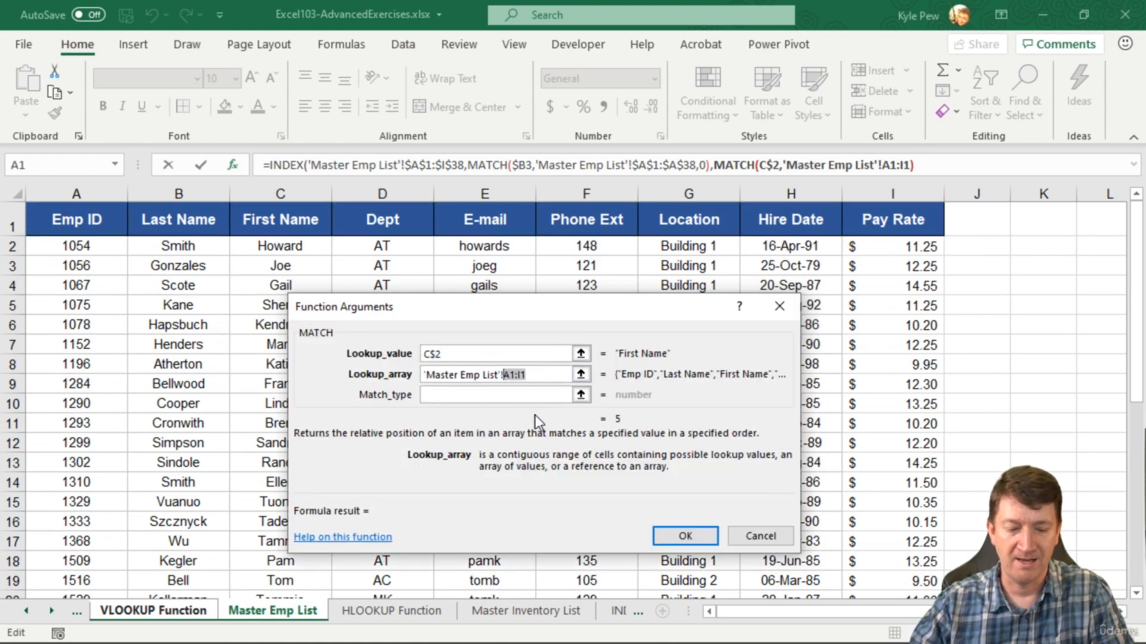
Set the column MATCH match type to 0, close the INDEX formula with a final parenthesis, and enter it in C3
{"action": "left_click", "coordinate": [463, 395]}
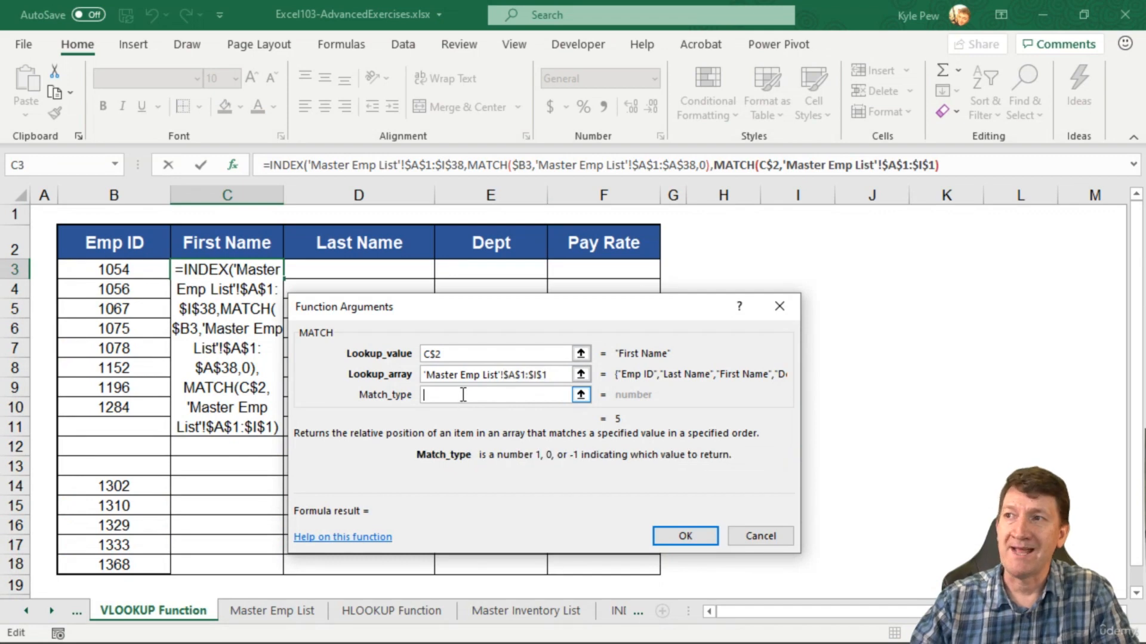
{"action": "type", "text": "0"}
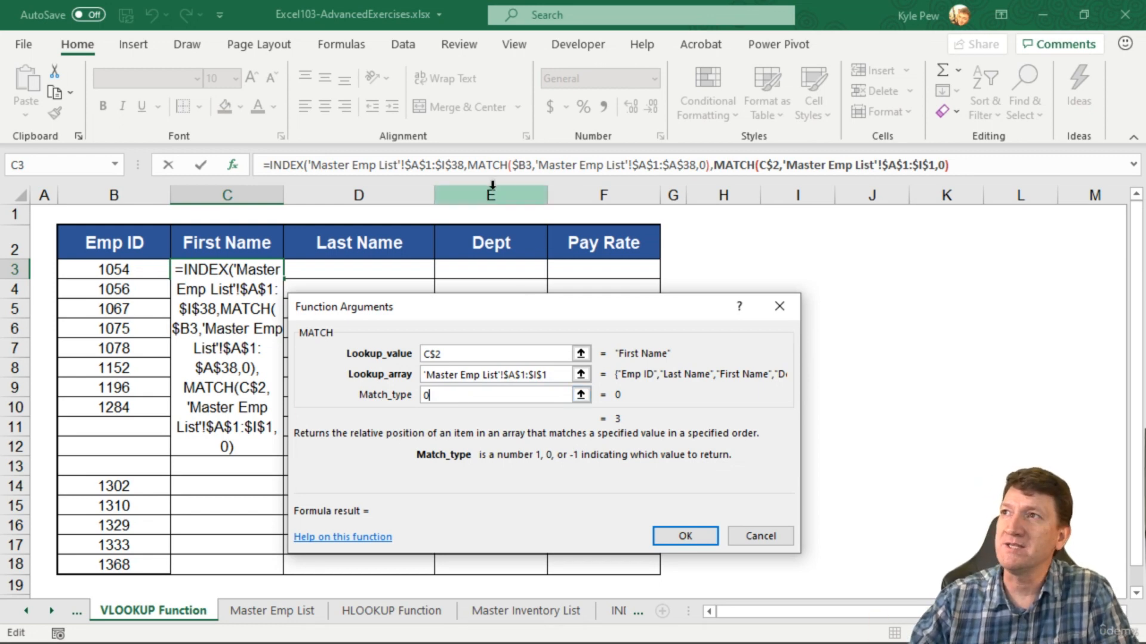
{"action": "left_click_drag", "start_coordinate": [490, 178], "coordinate": [489, 196]}
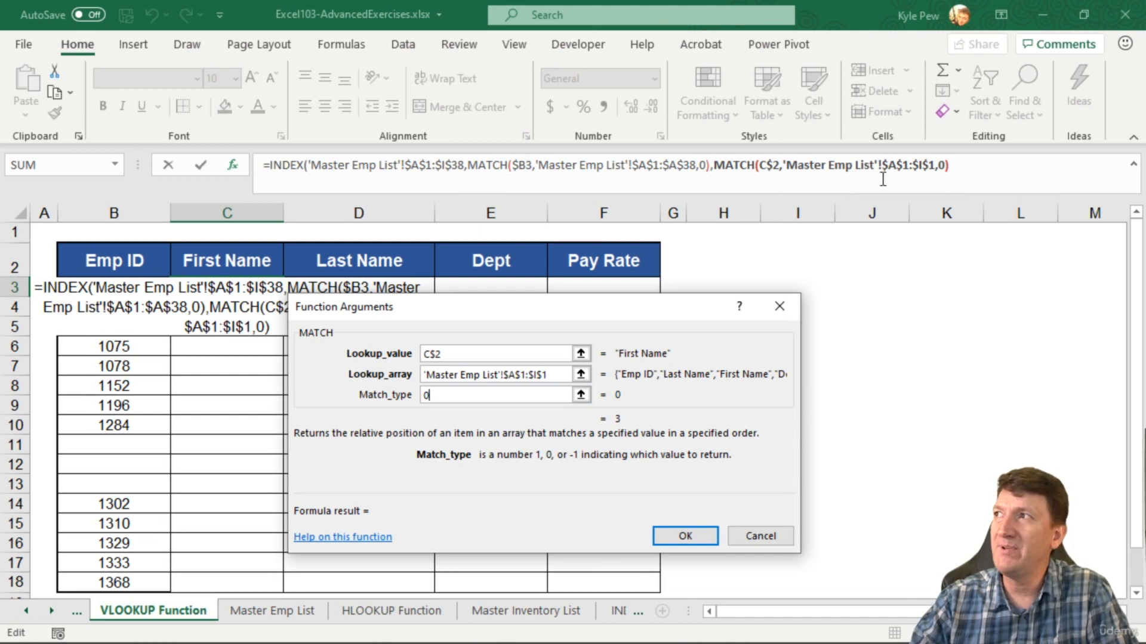
{"action": "left_click", "coordinate": [967, 165]}
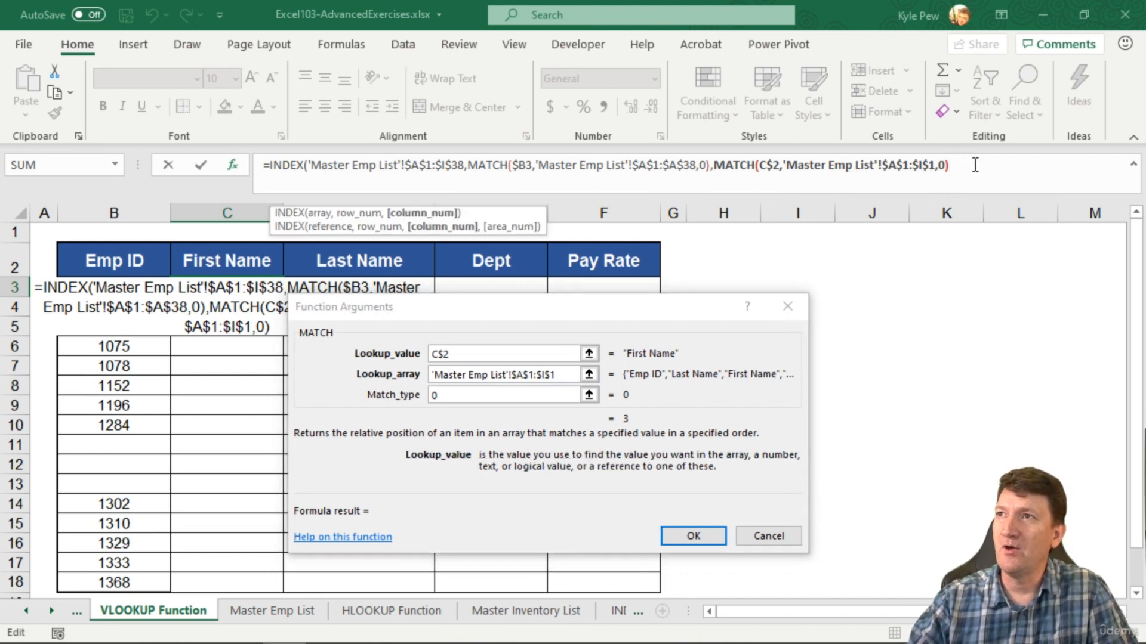
{"action": "type", "text": ")"}
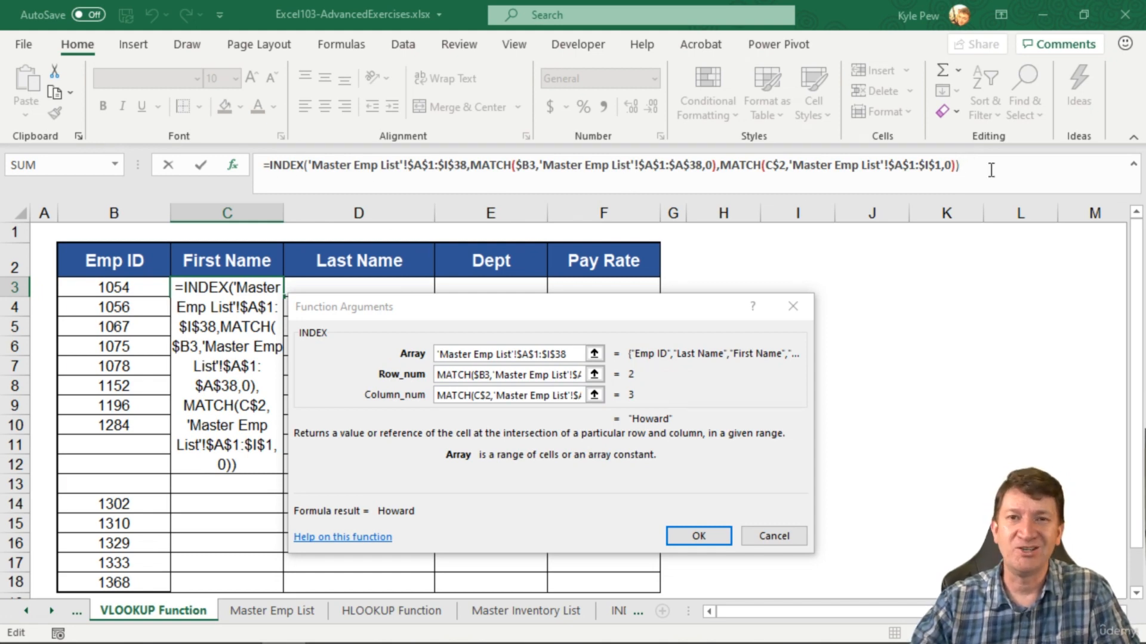
{"action": "left_click", "coordinate": [698, 534]}
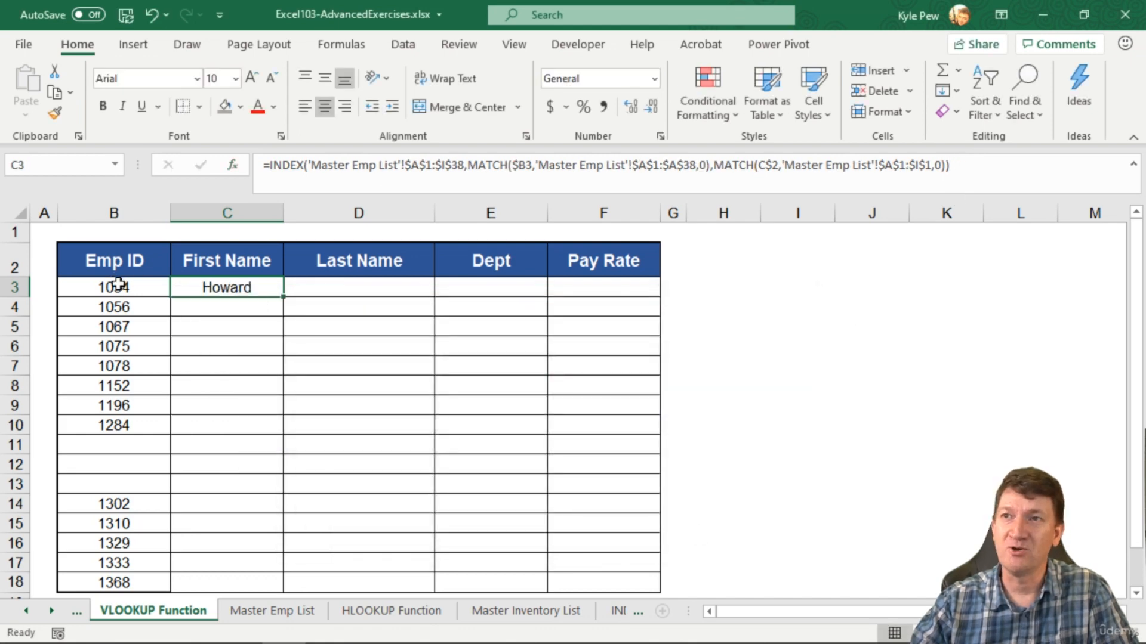
Fill the C3 formula down to row 18 and across to the Pay Rate column, then reselect C3
{"action": "double_click", "coordinate": [284, 300]}
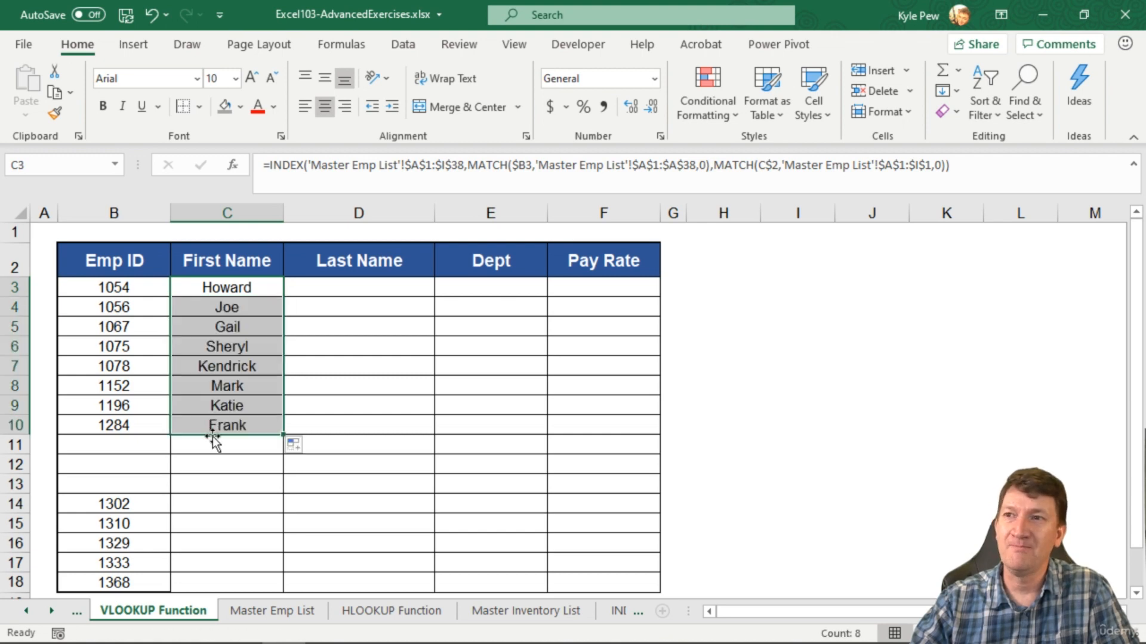
{"action": "left_click_drag", "start_coordinate": [283, 435], "coordinate": [271, 586]}
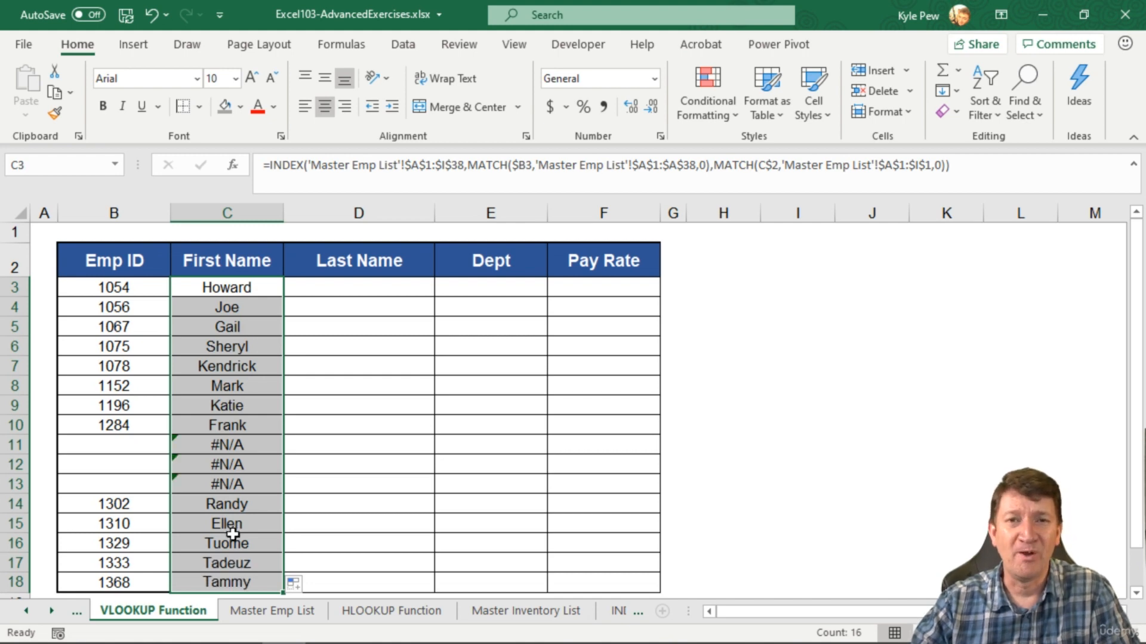
{"action": "left_click_drag", "start_coordinate": [282, 595], "coordinate": [591, 526]}
{"action": "scroll", "coordinate": [537, 507], "scroll_direction": "up", "scroll_amount": 1}
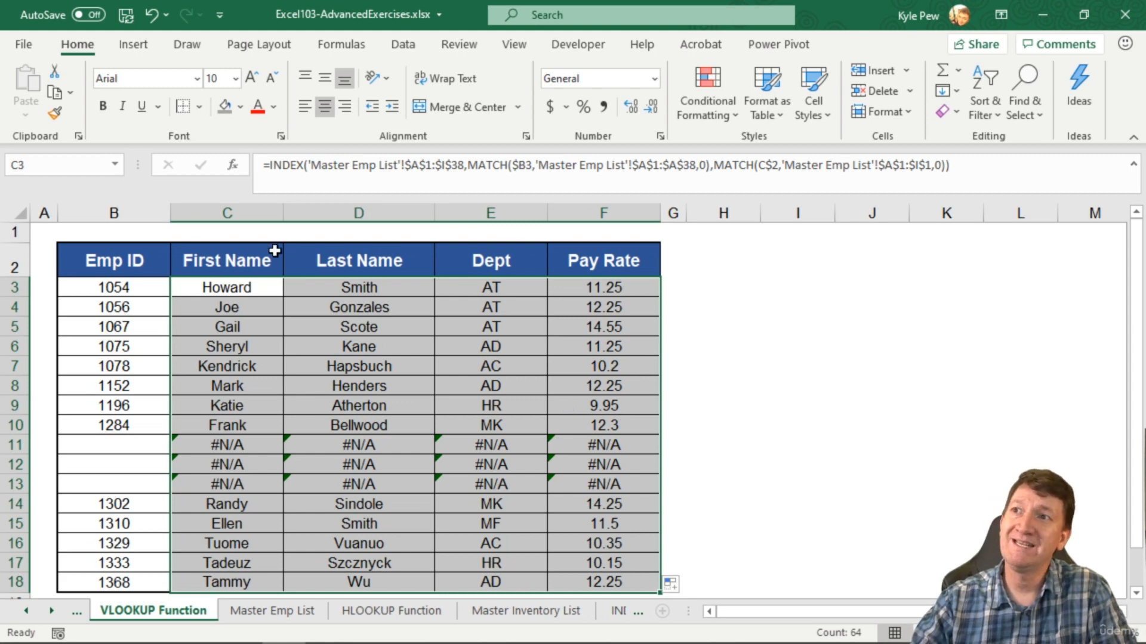
{"action": "left_click", "coordinate": [256, 291]}
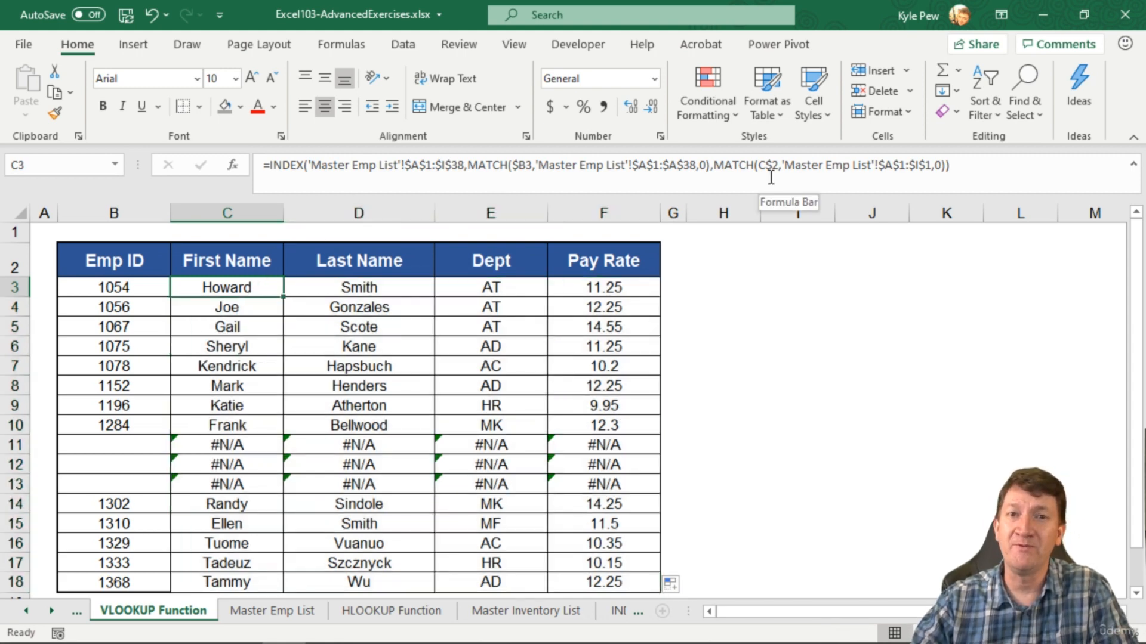